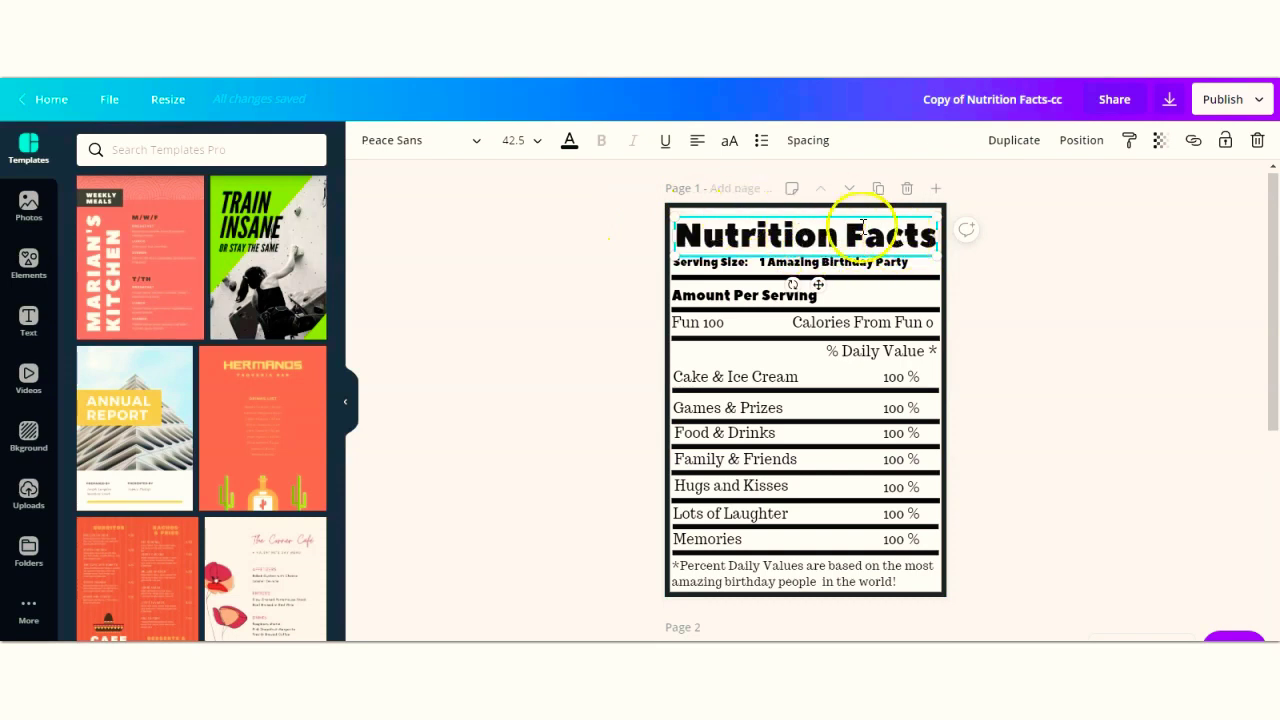
click(866, 232)
key(BackSpace)
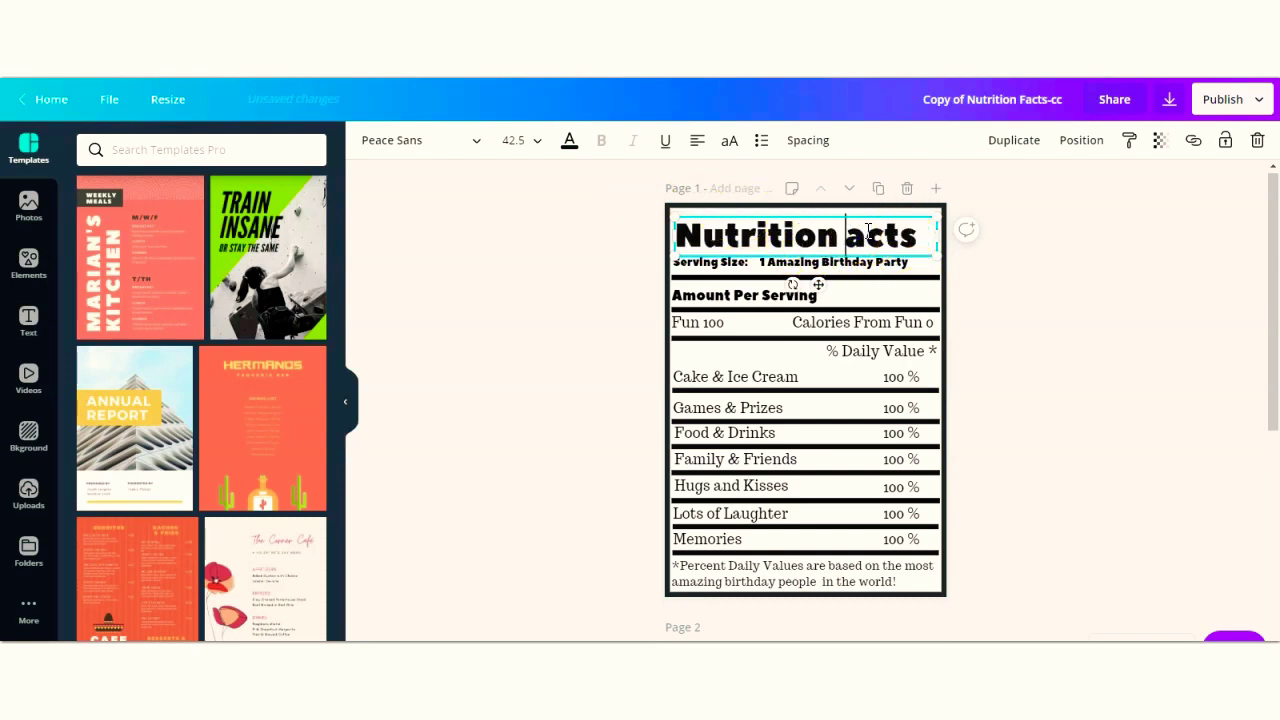
text(F)
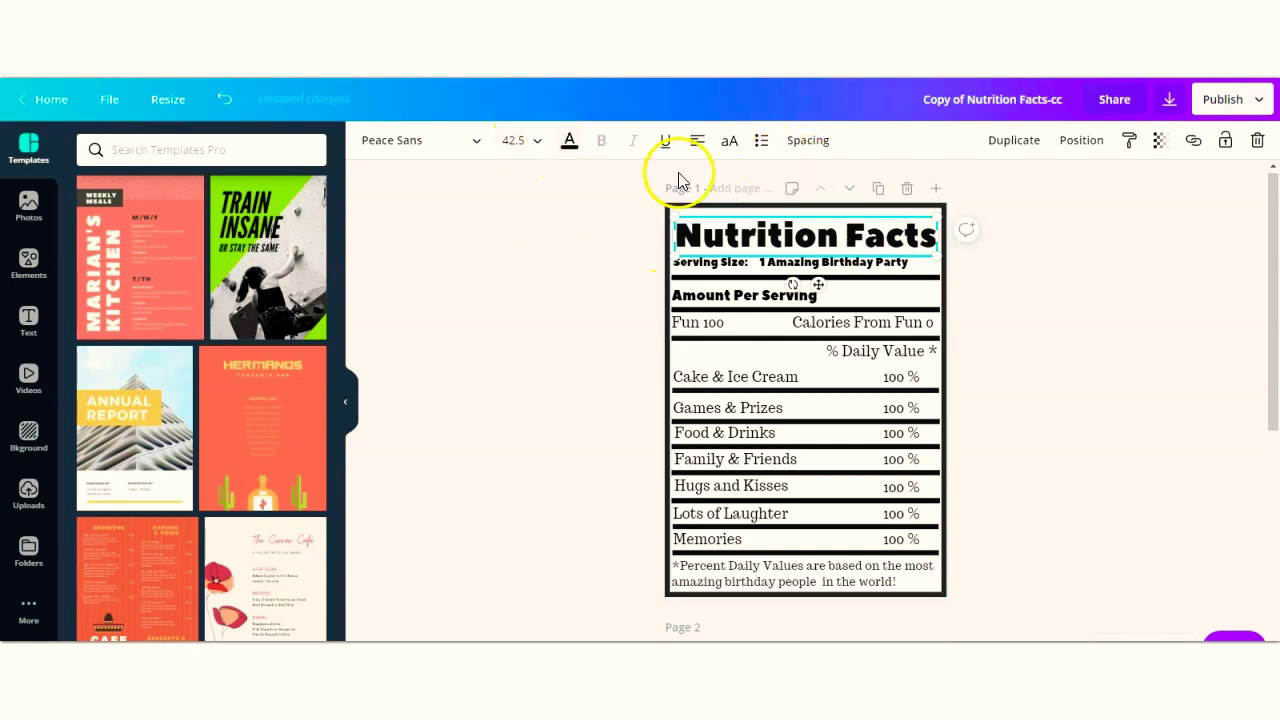
- Change the text colour of the "Nutrition Facts" title to the red brand colour
triple_click(914, 240)
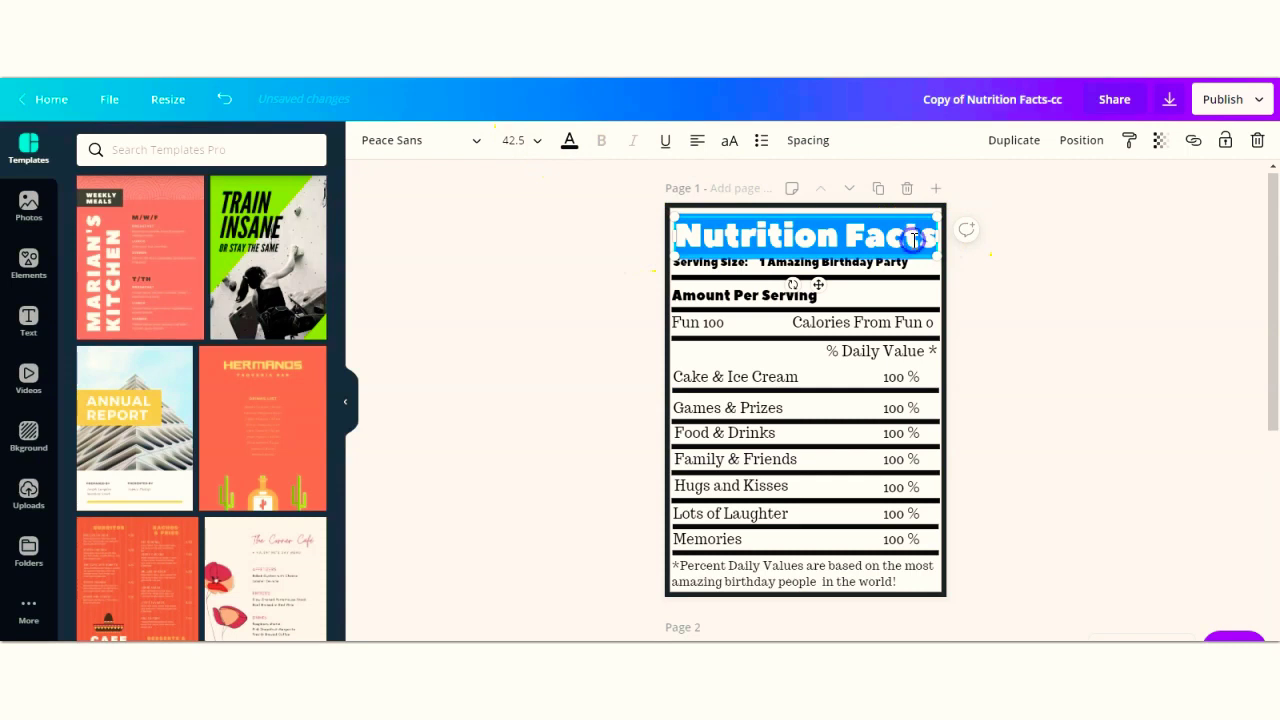
click(569, 141)
click(266, 380)
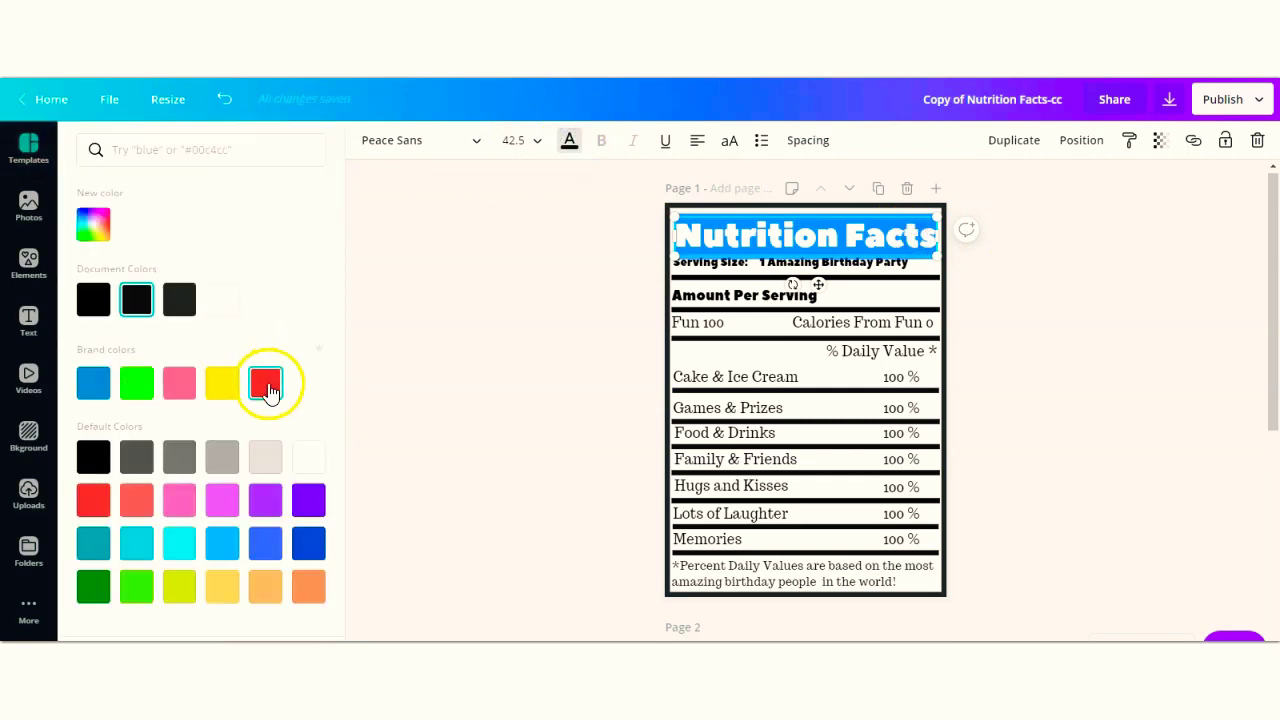
click(508, 290)
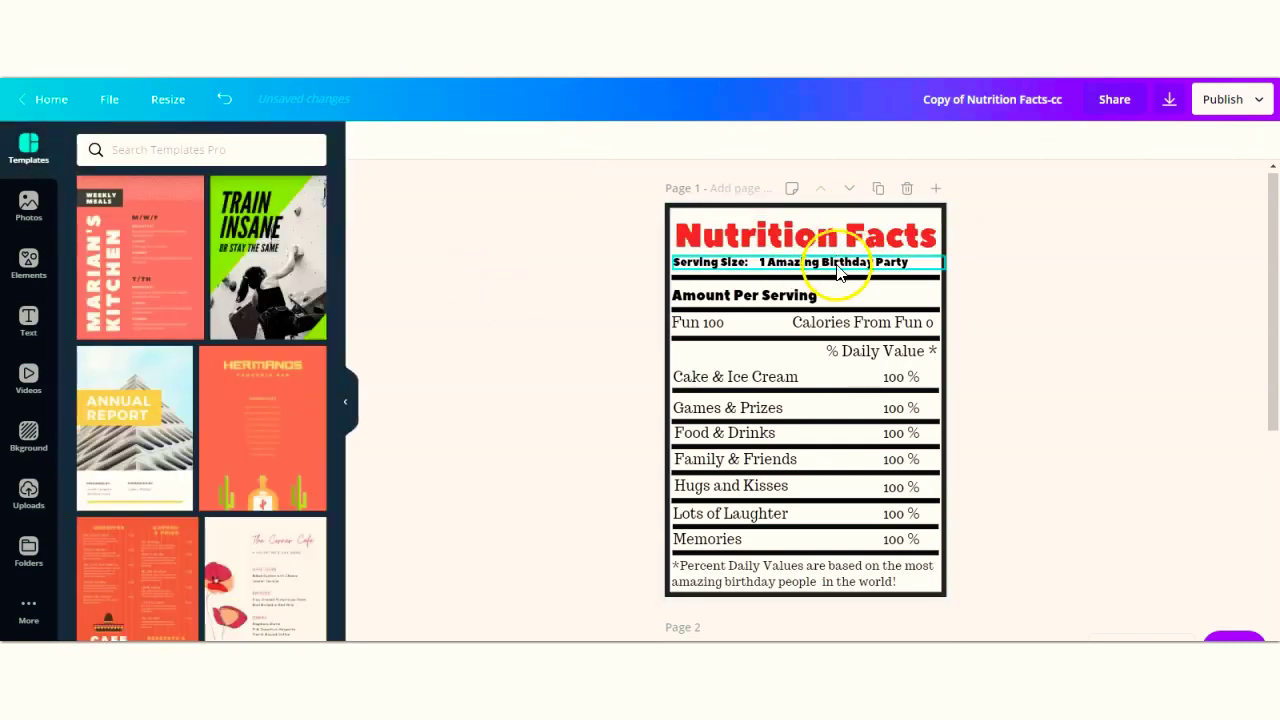
- Replace the serving size line under the title with "Happy Birthday" followed by the birthday person's first name
click(838, 263)
click(838, 262)
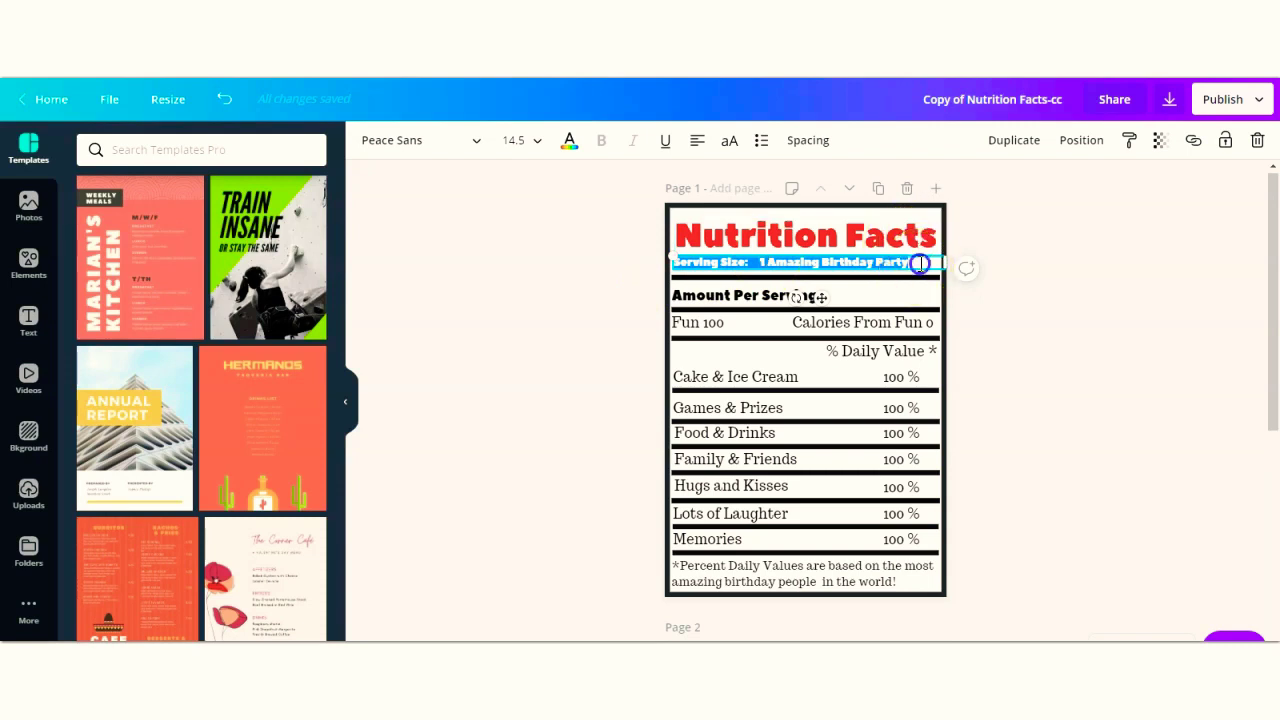
click(921, 263)
drag(903, 261, 697, 260)
key(BackSpace)
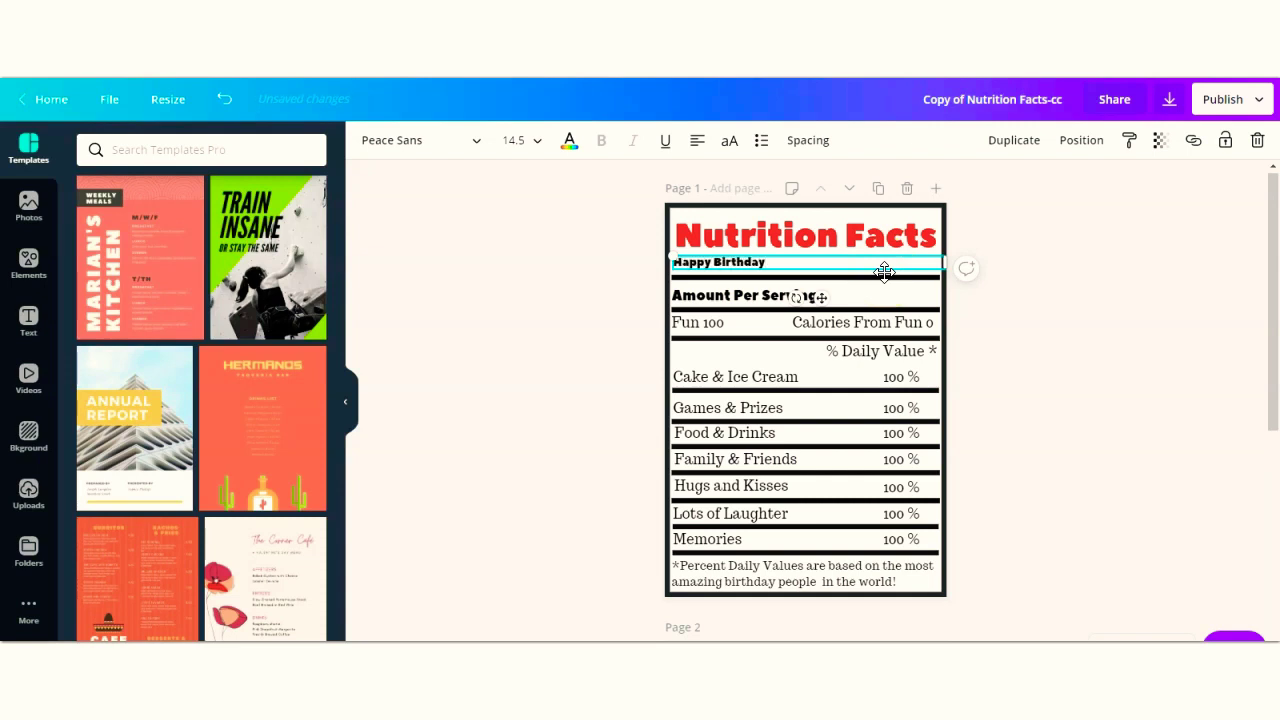
- Colour the whole "Happy Birthday" line with the pink brand colour
click(813, 263)
drag(813, 263, 712, 263)
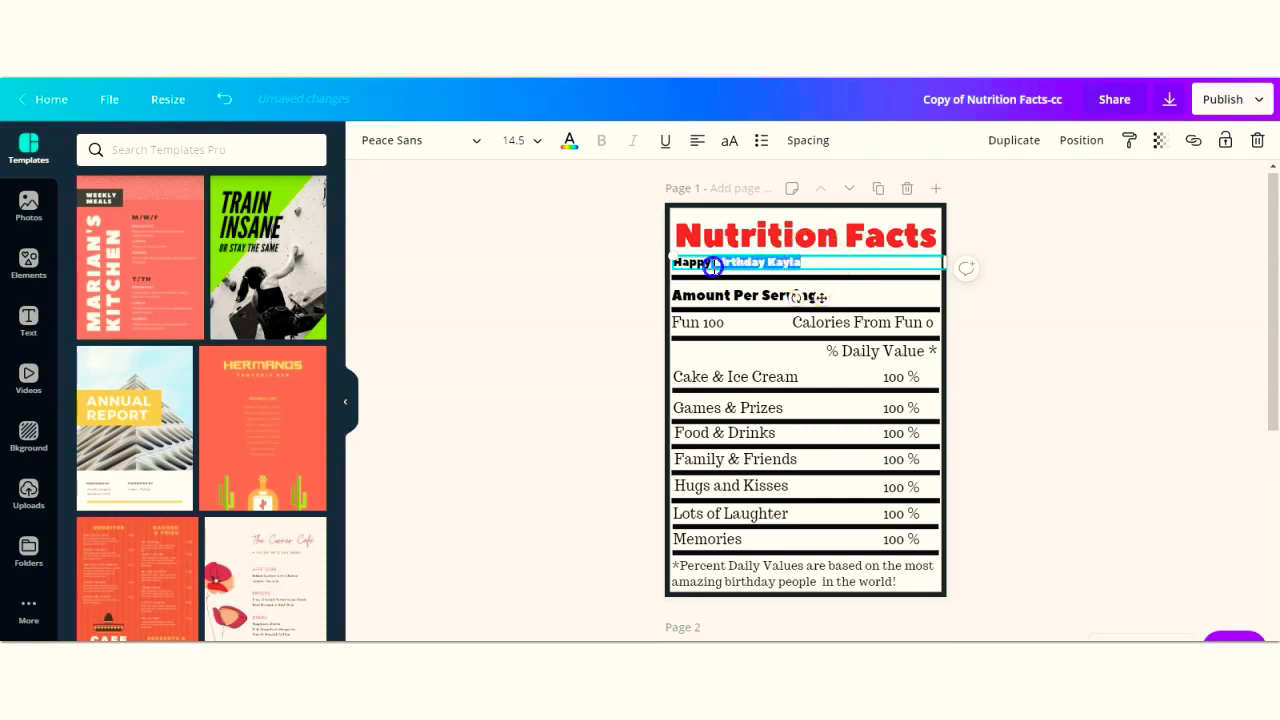
click(569, 140)
click(180, 382)
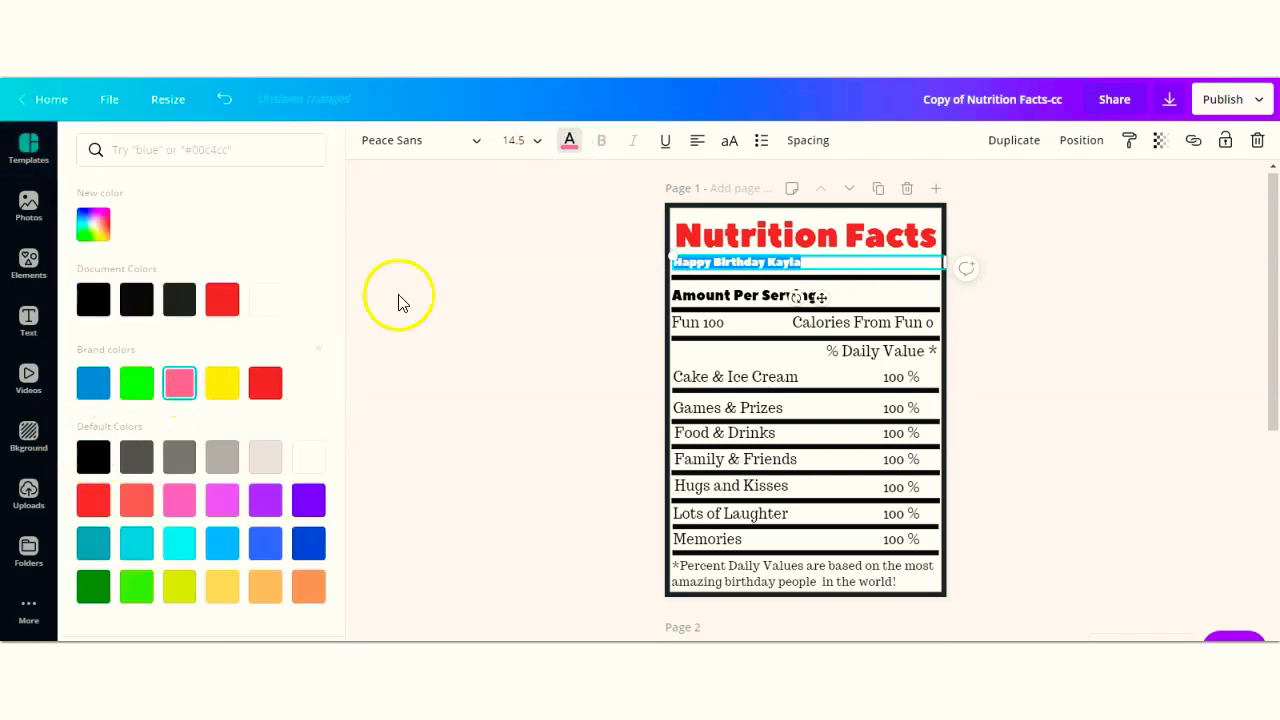
click(586, 297)
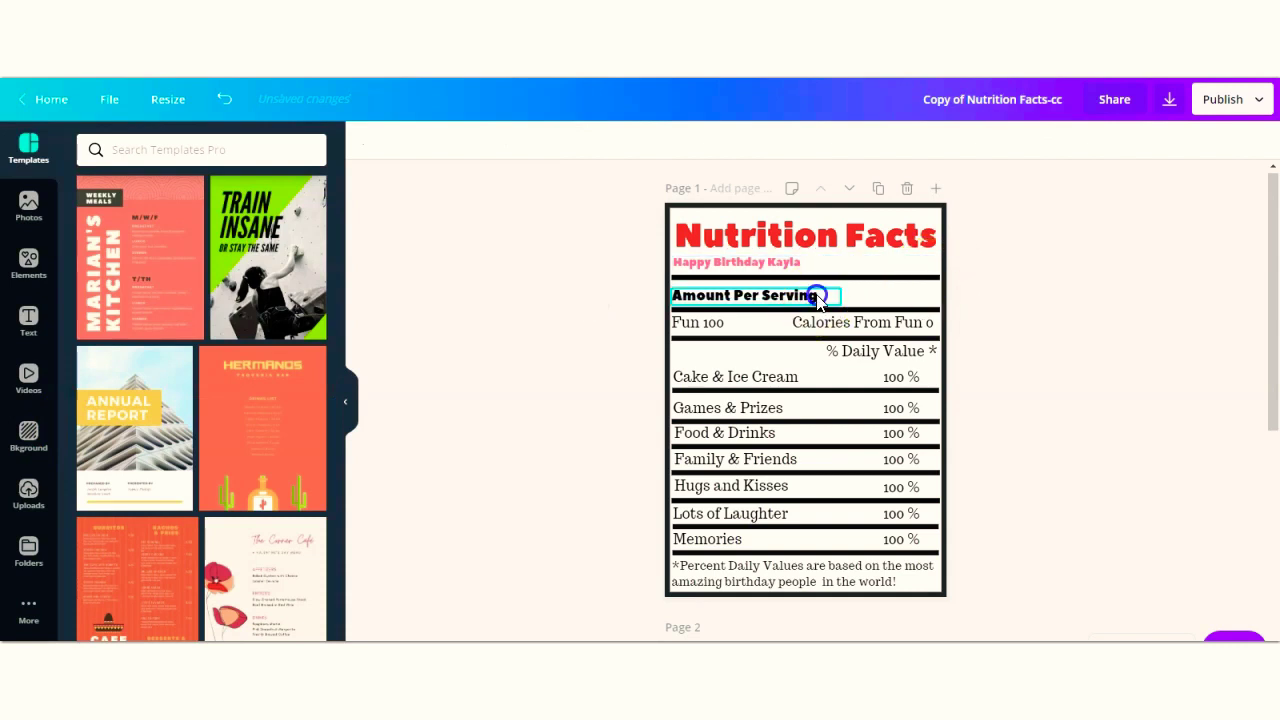
- Add a 1 after "Amount Per Serving" and colour the line with the yellow brand colour
click(818, 302)
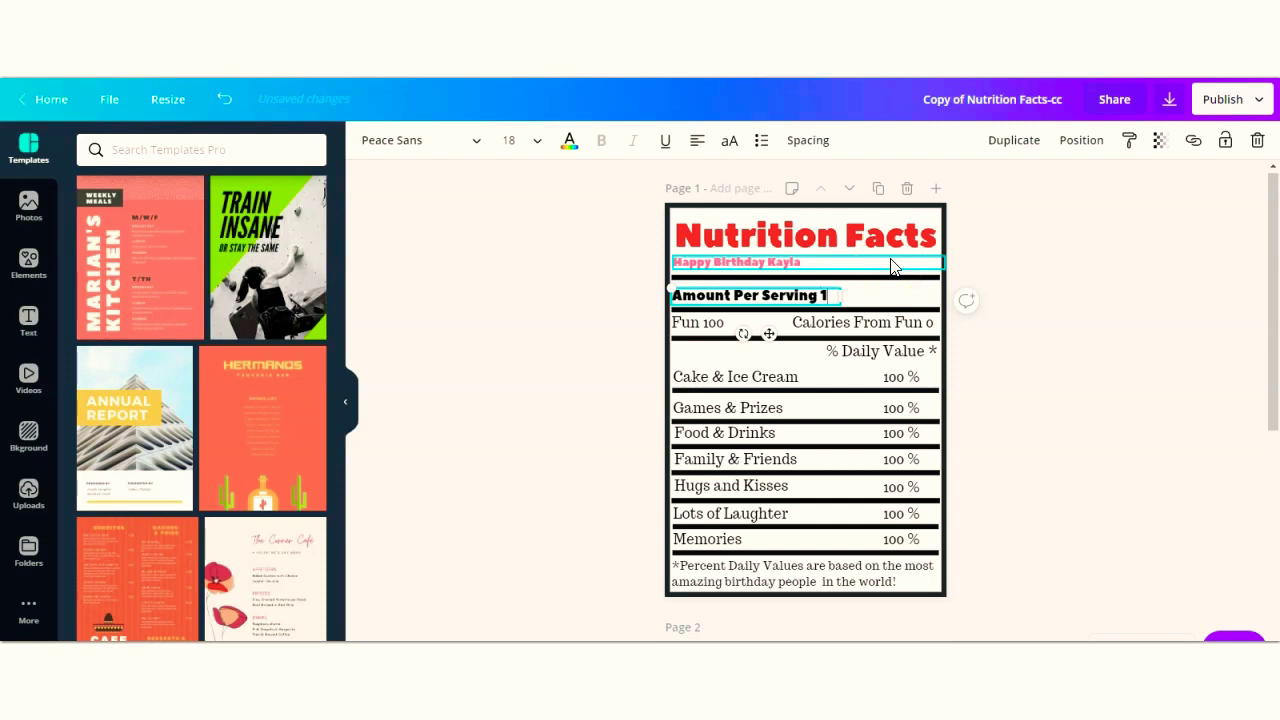
click(835, 295)
drag(835, 295, 734, 288)
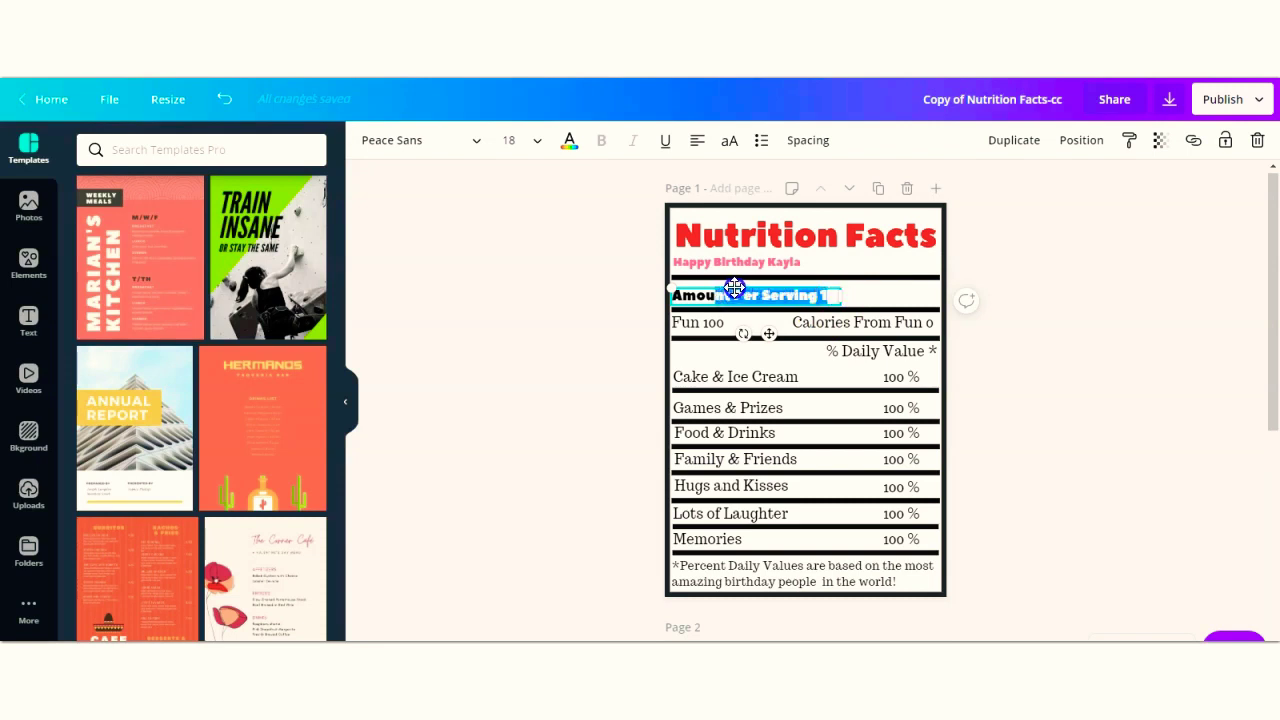
click(570, 141)
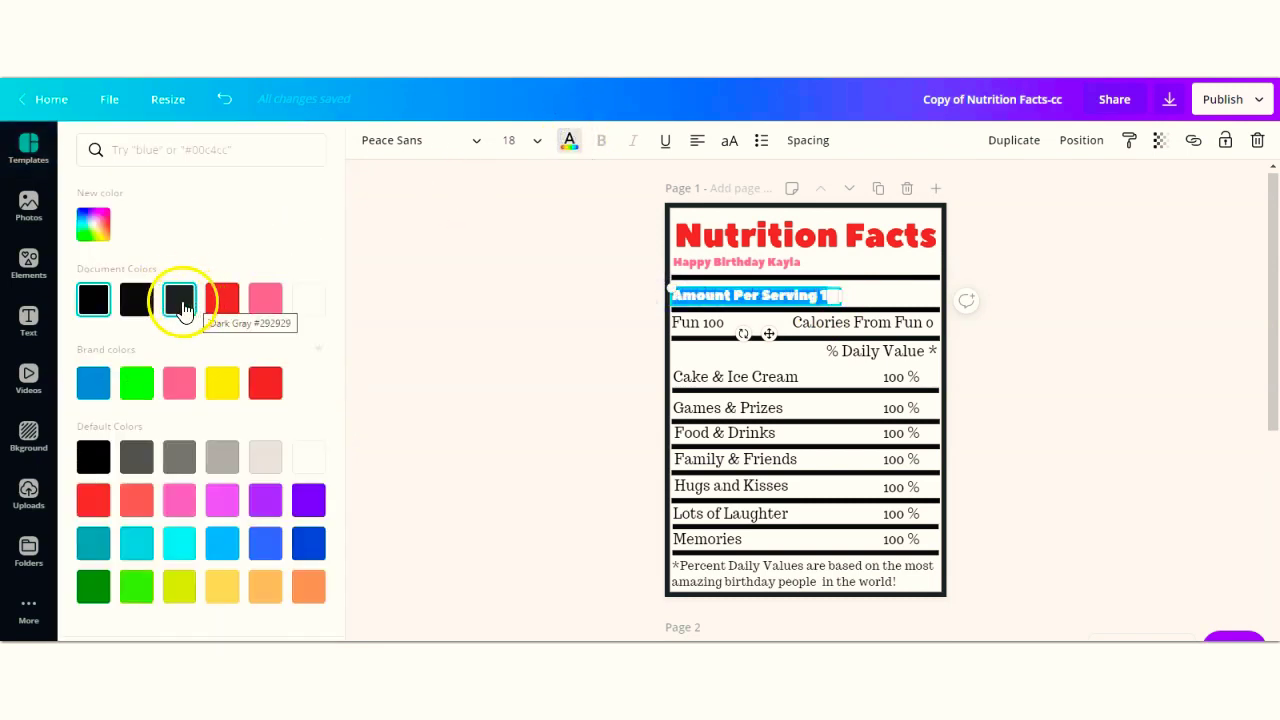
click(228, 384)
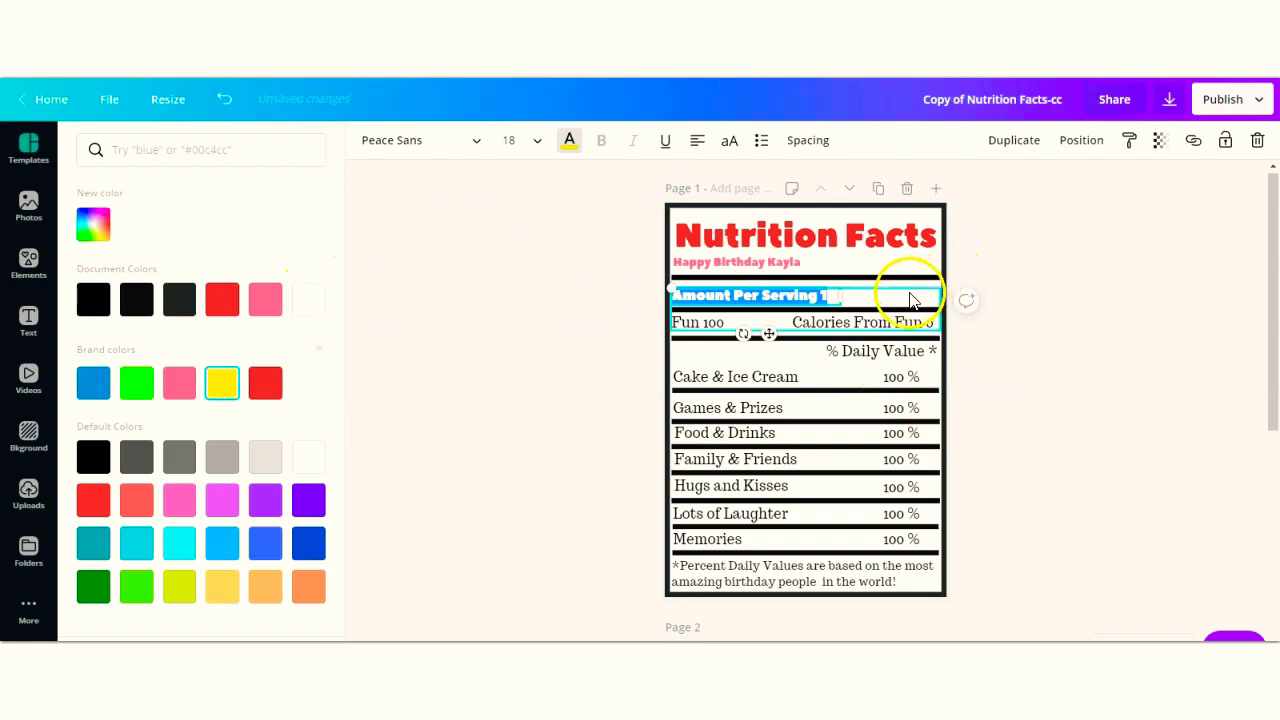
click(743, 297)
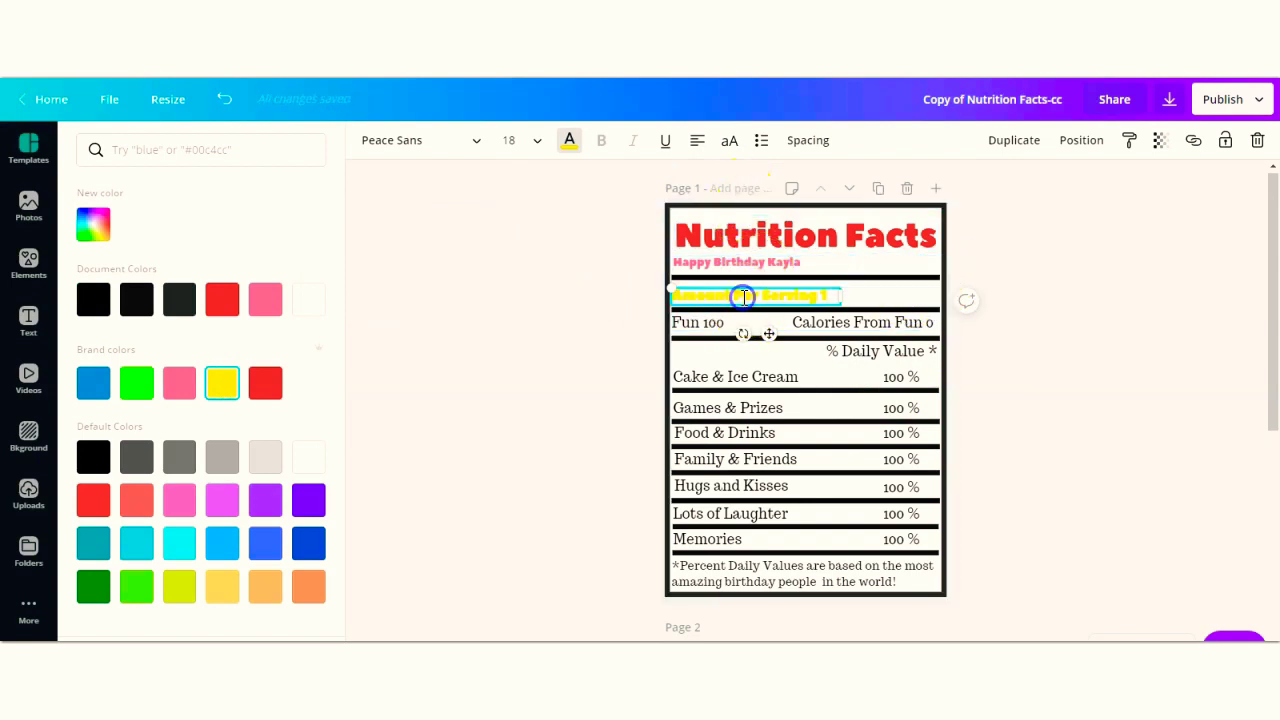
- Change the font of the "Amount Per Serving 1" line to Abys
triple_click(829, 294)
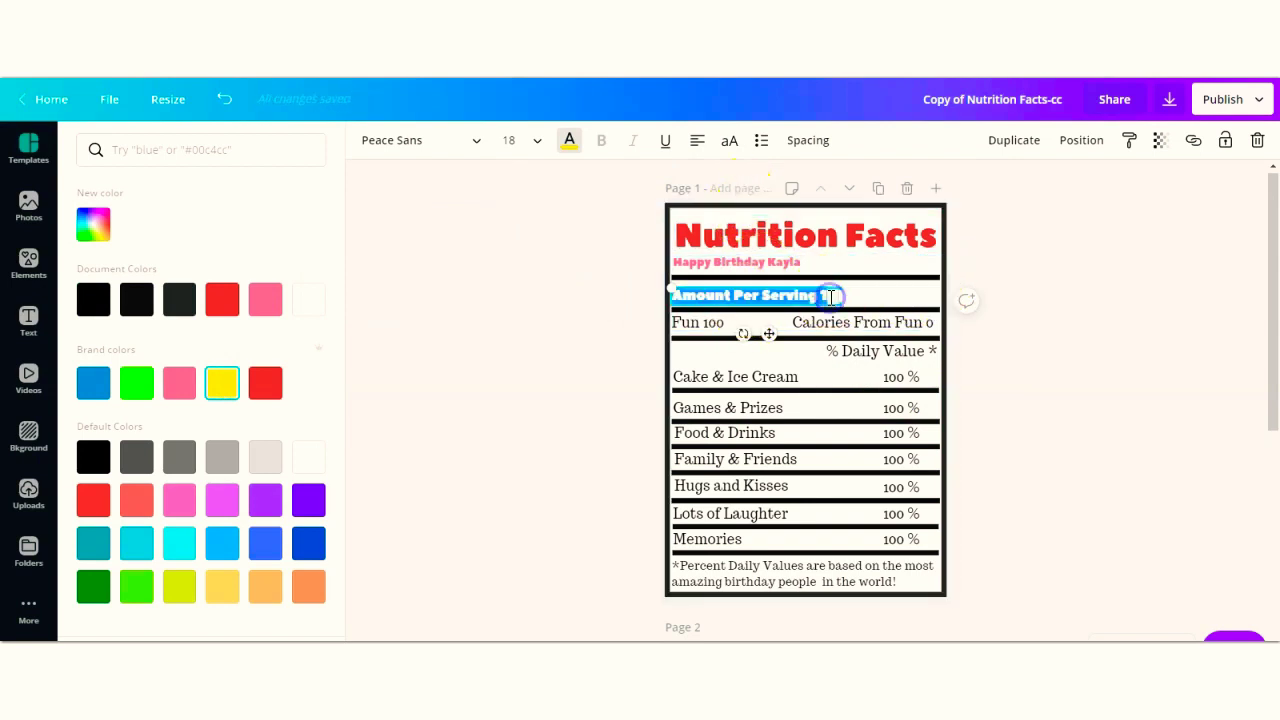
click(419, 147)
click(445, 147)
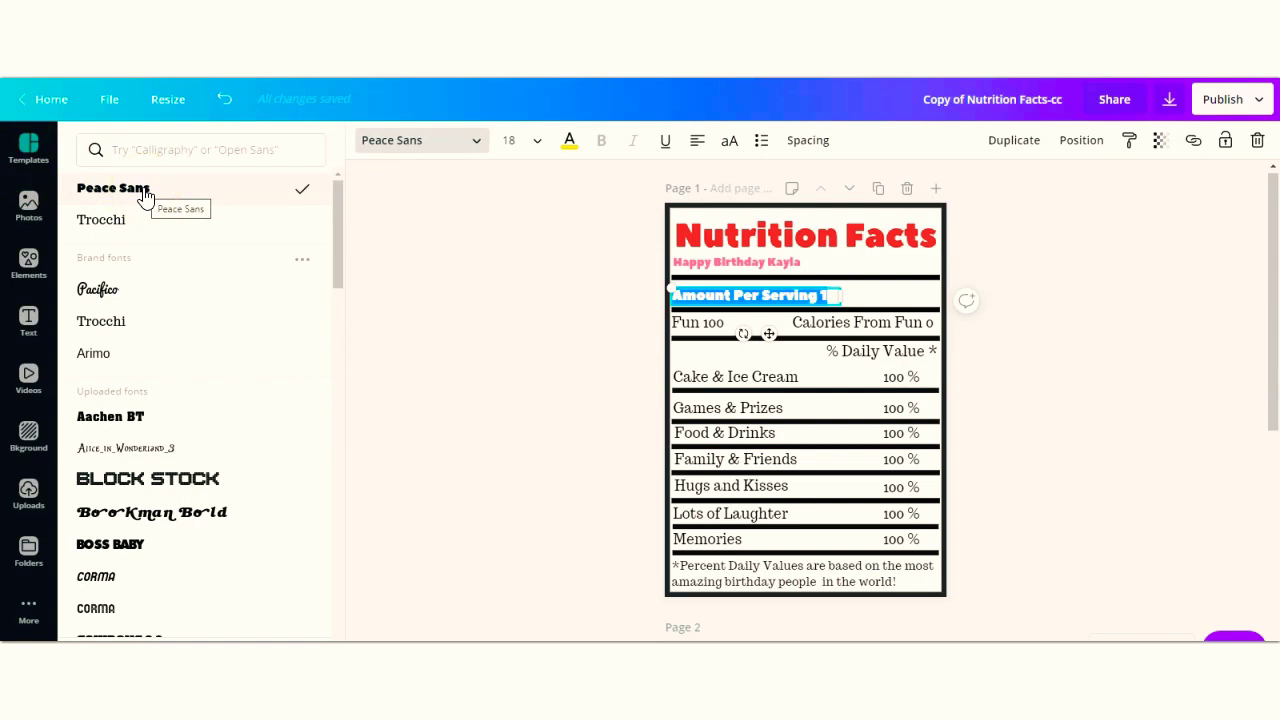
click(336, 236)
drag(336, 236, 322, 472)
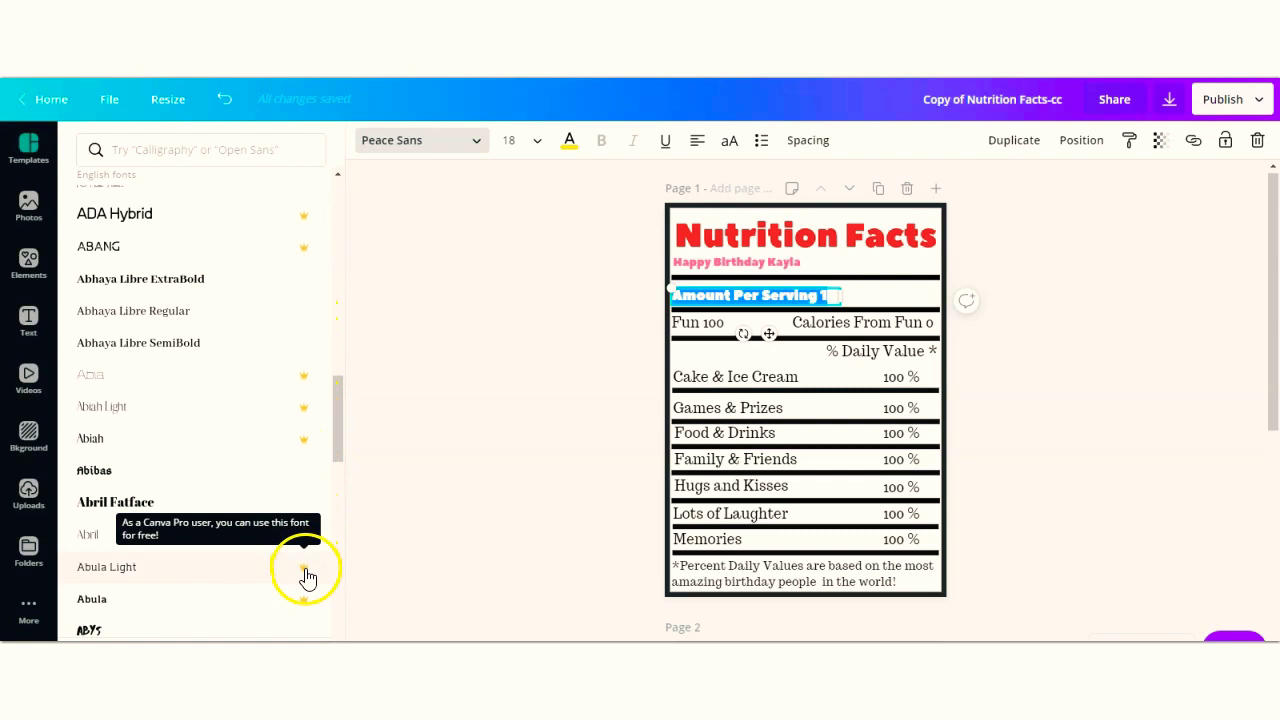
drag(339, 406, 335, 440)
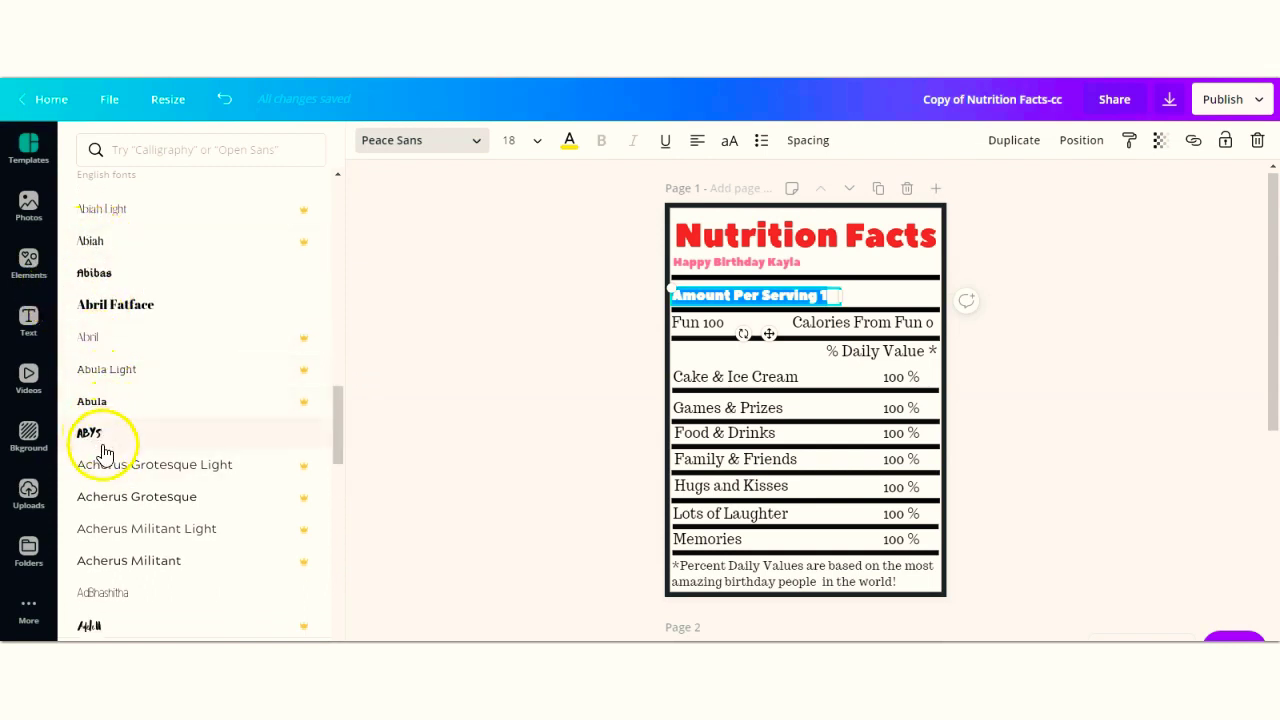
click(95, 438)
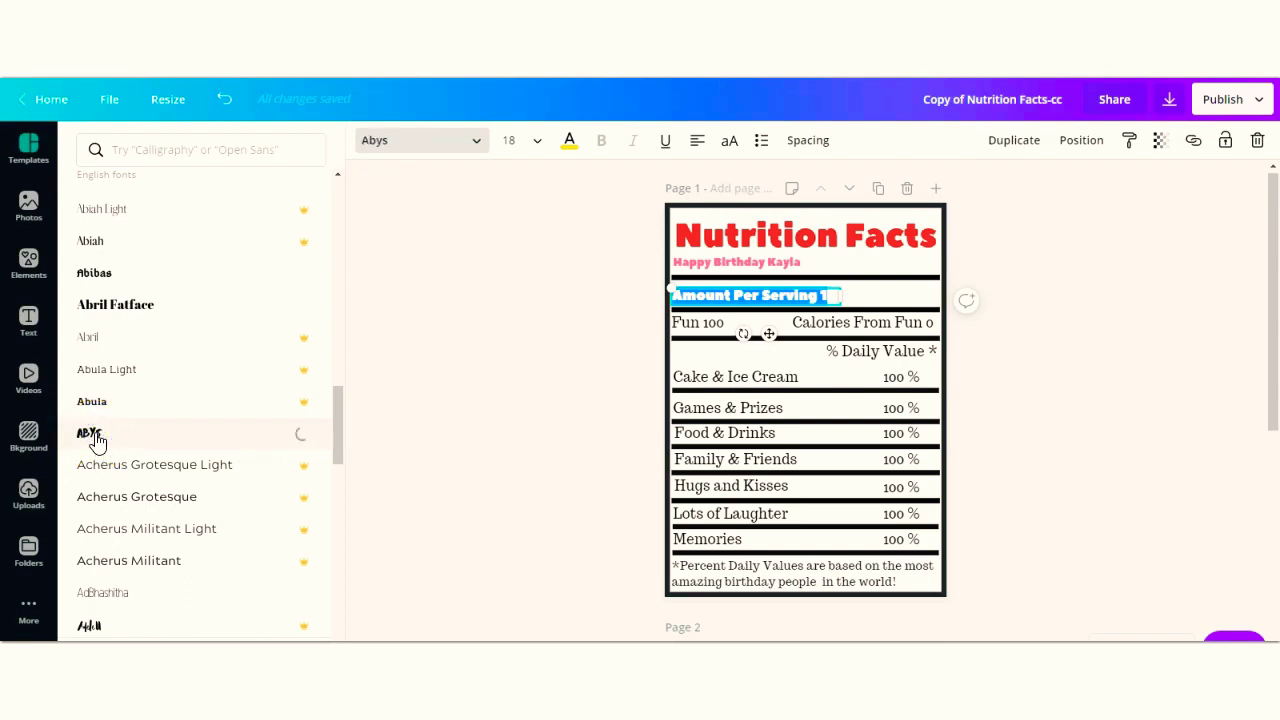
click(510, 340)
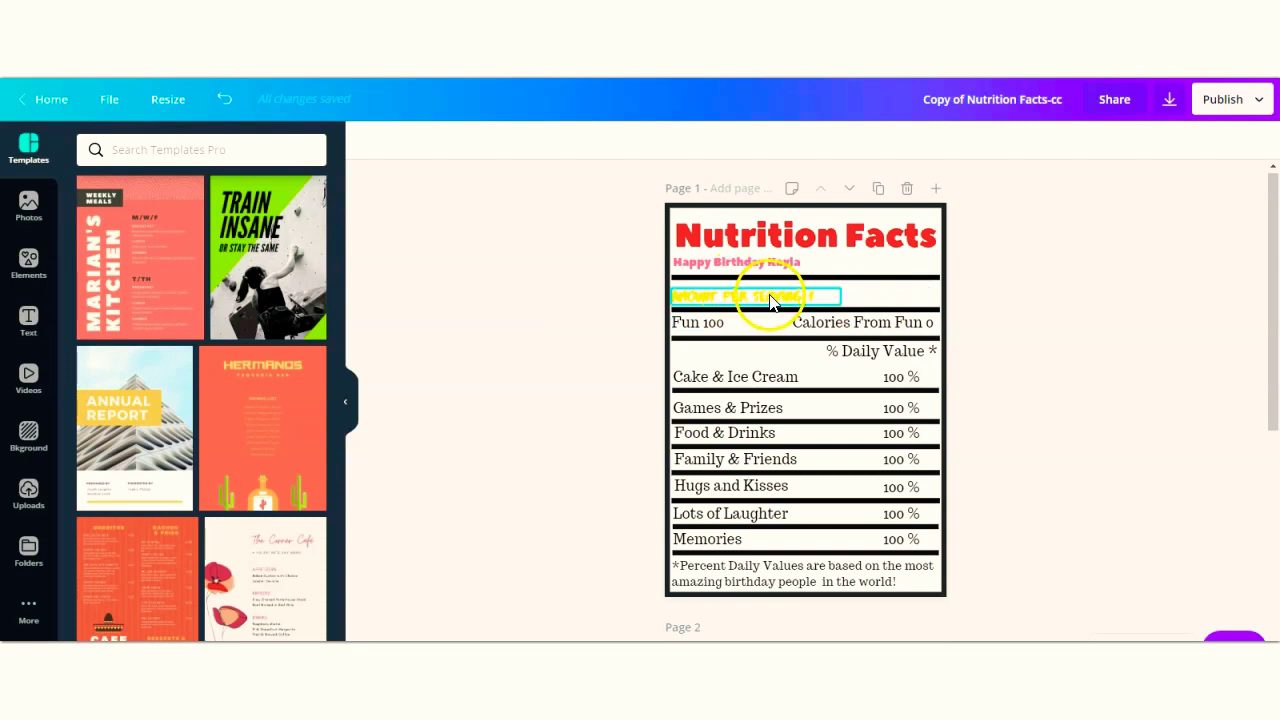
- Set the text colour of the "Amount Per Serving 1" line to black
click(815, 306)
click(815, 306)
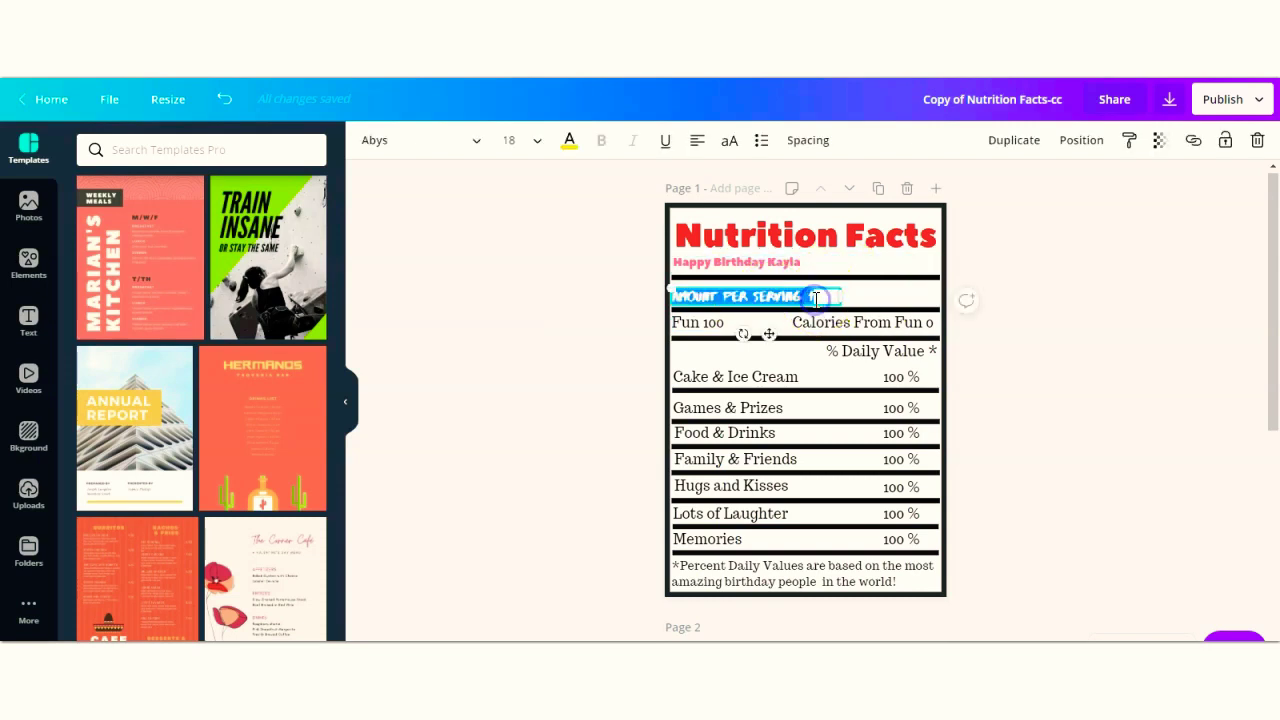
click(572, 143)
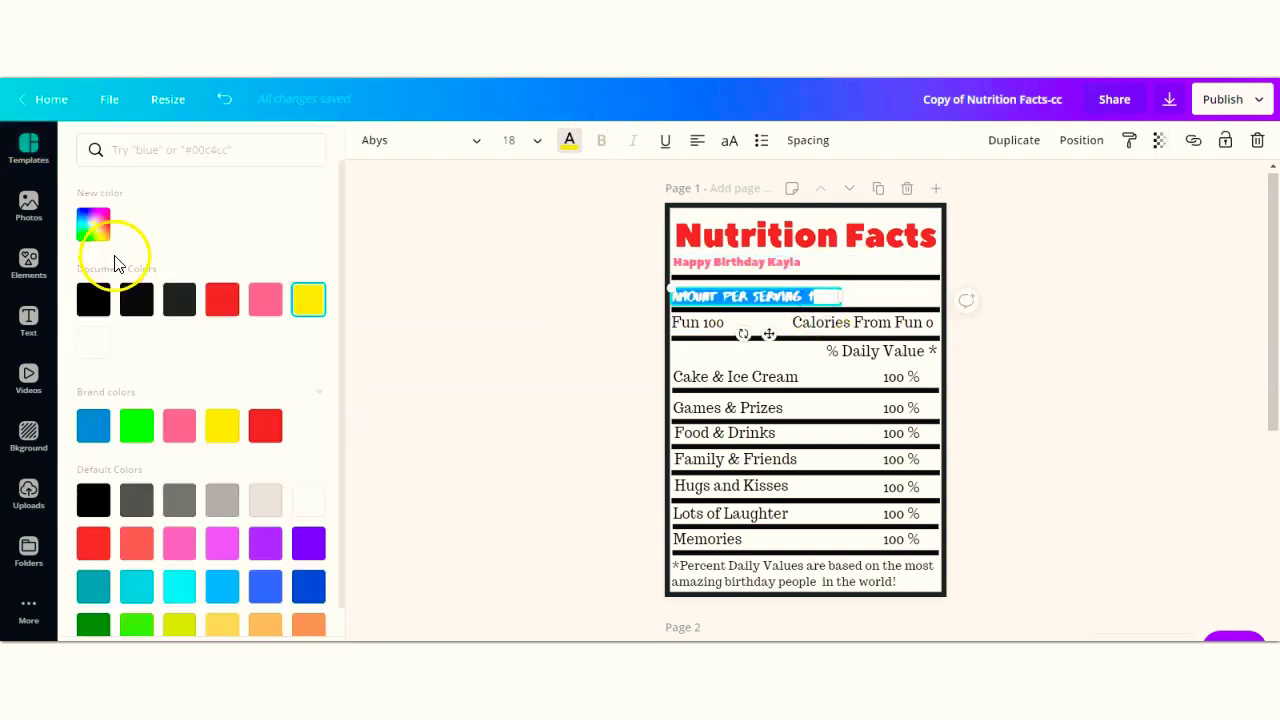
click(93, 300)
click(560, 330)
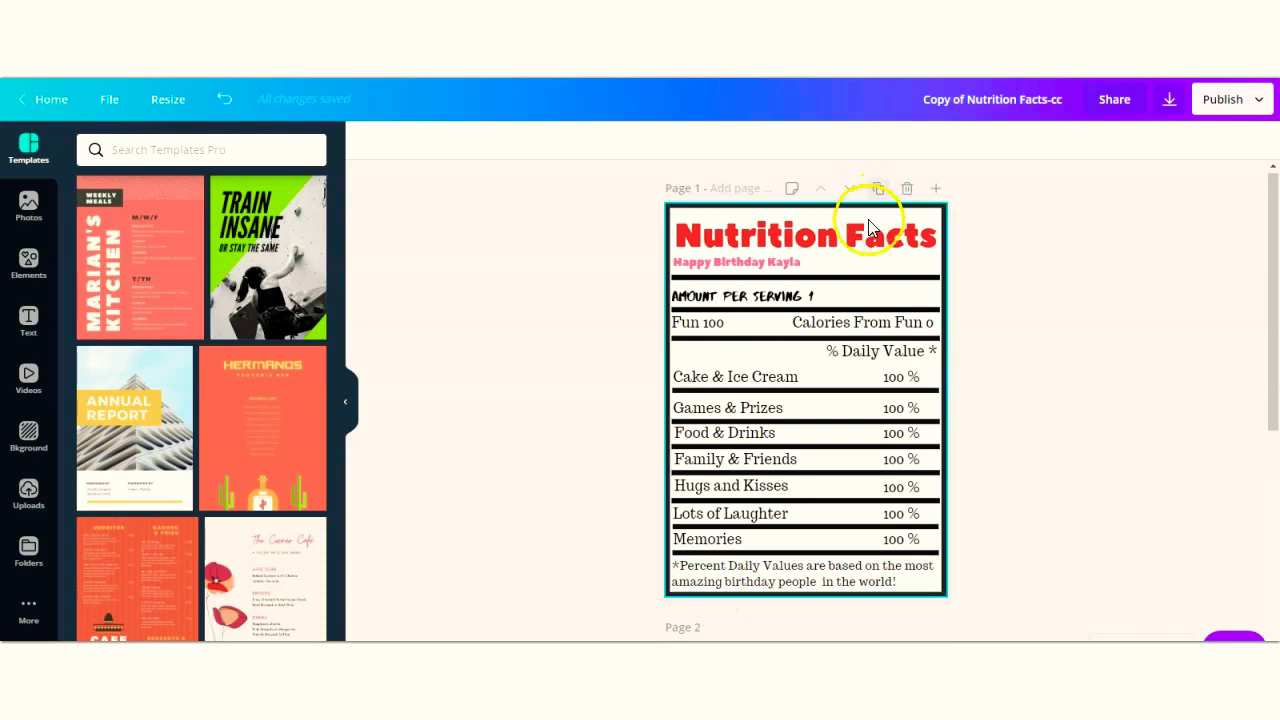
- Recolour the label's outer border on page 1 with the document's red
click(782, 207)
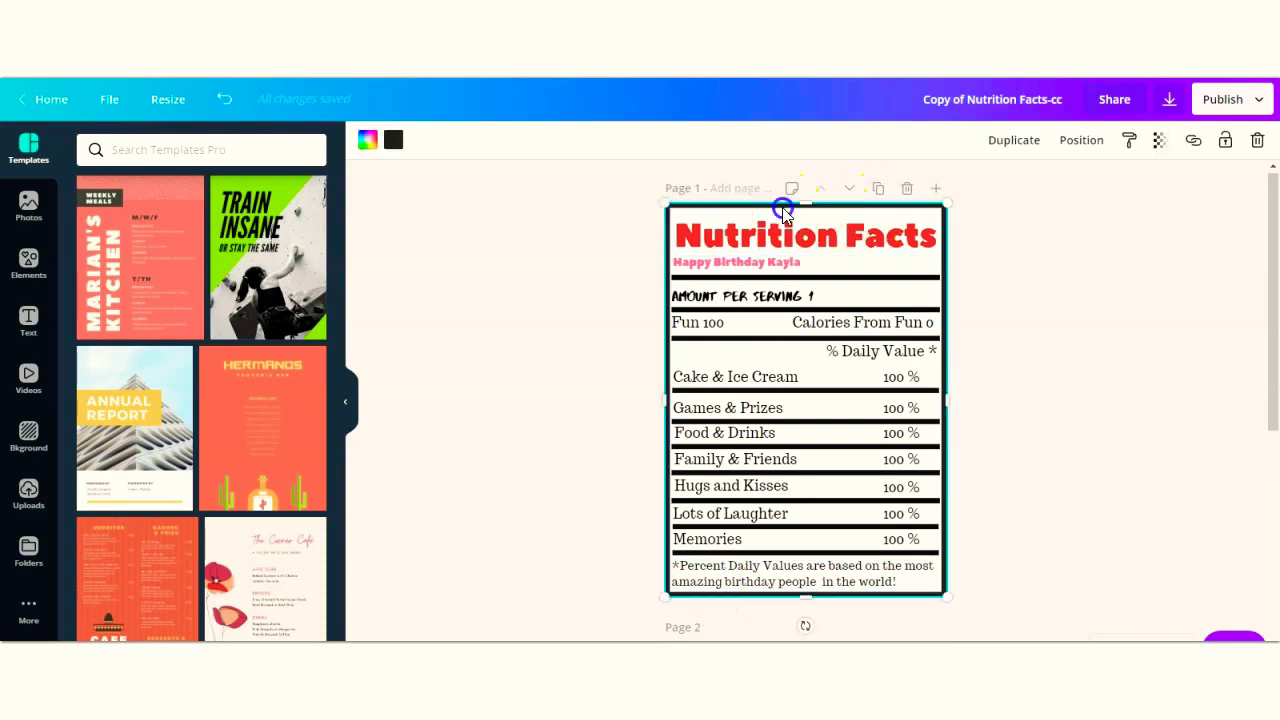
click(392, 145)
click(222, 301)
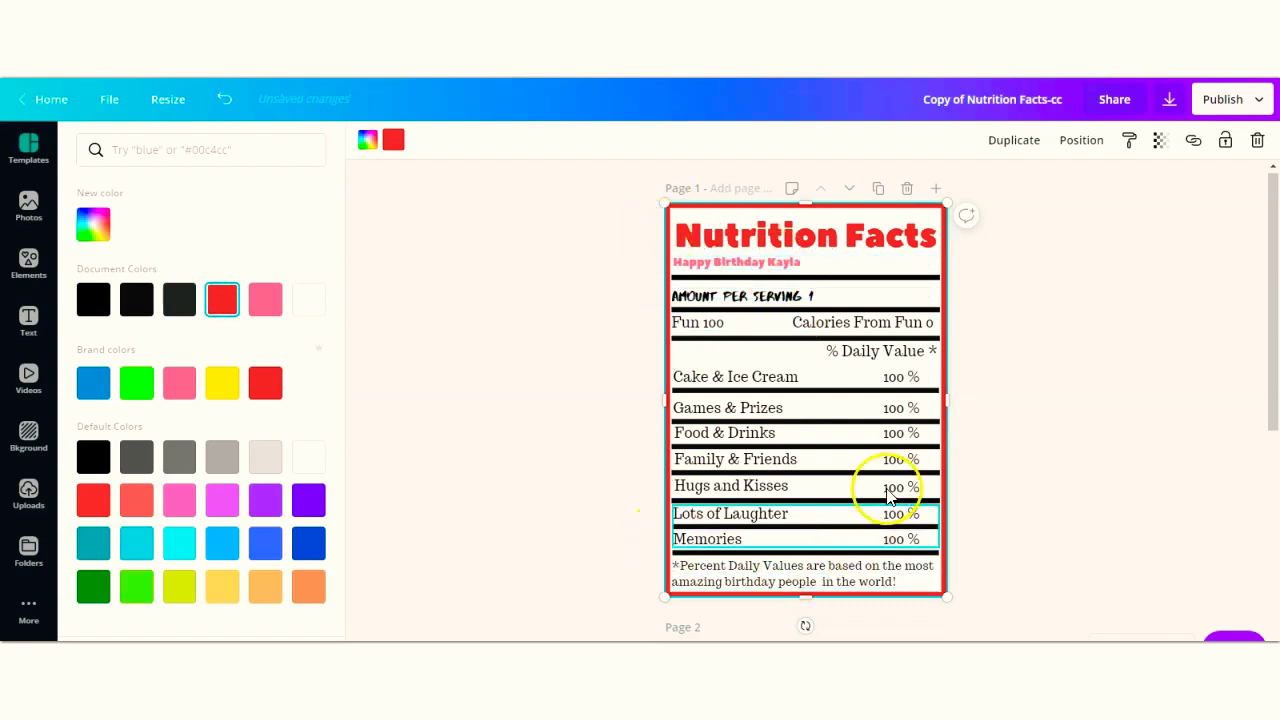
- Recolour the divider line below the "Happy Birthday" text with the document's red
click(889, 281)
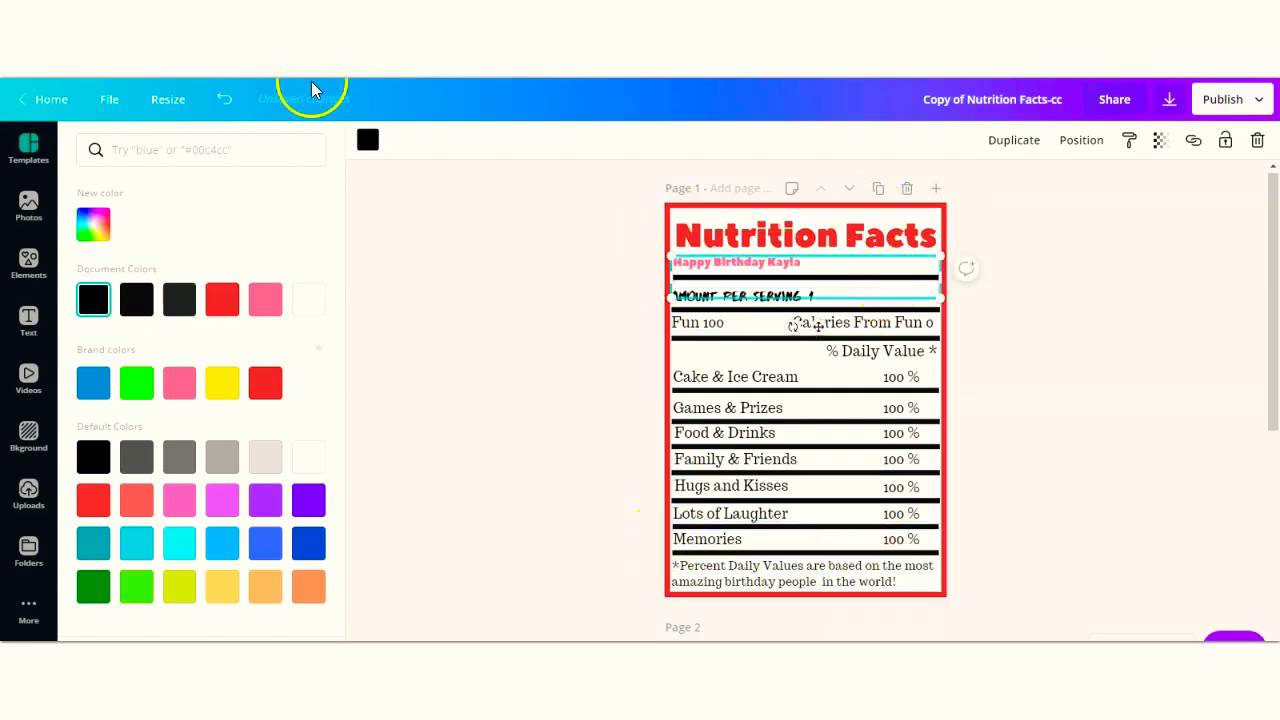
click(370, 143)
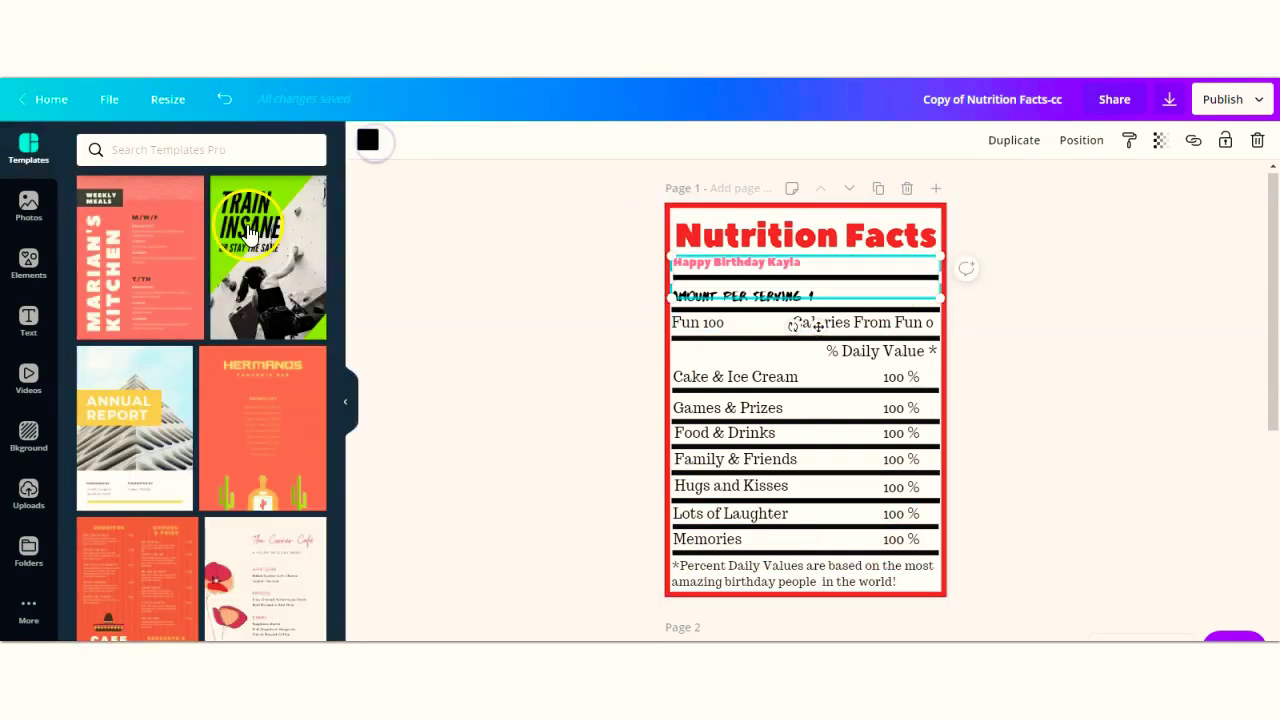
click(369, 139)
click(228, 300)
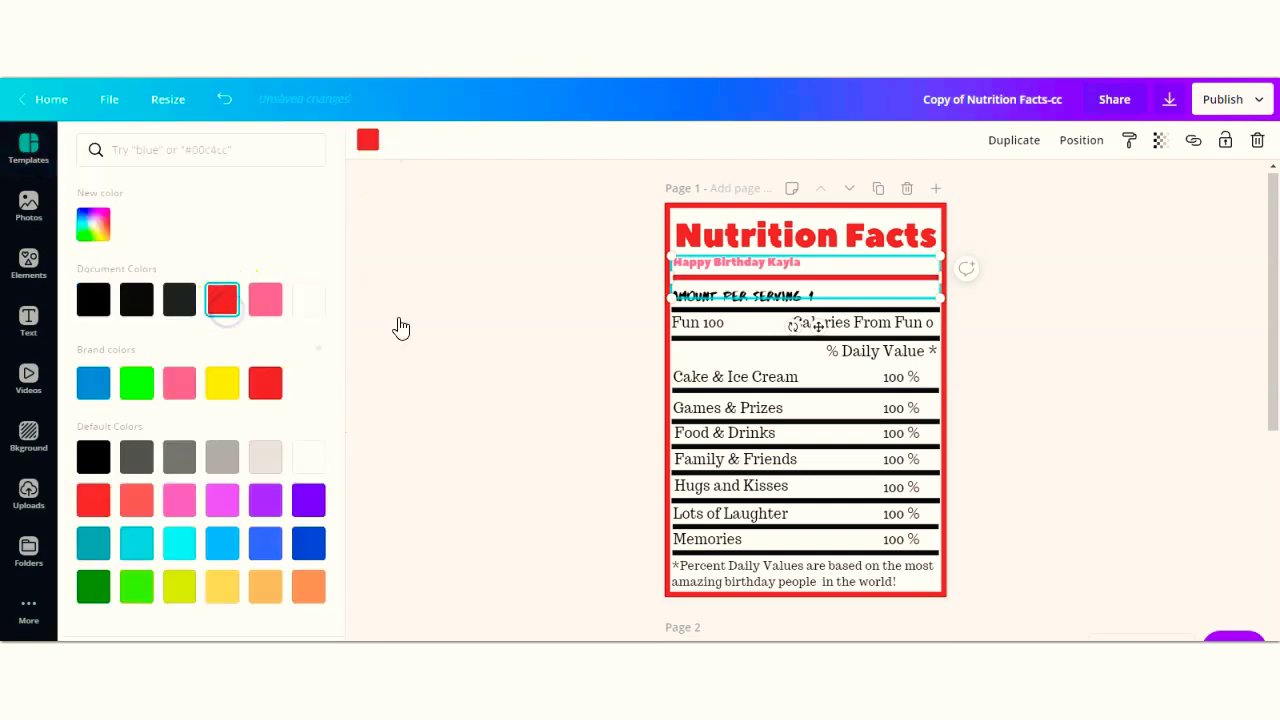
- Recolour the divider line below "Amount Per Serving 1" with the document's red
click(936, 313)
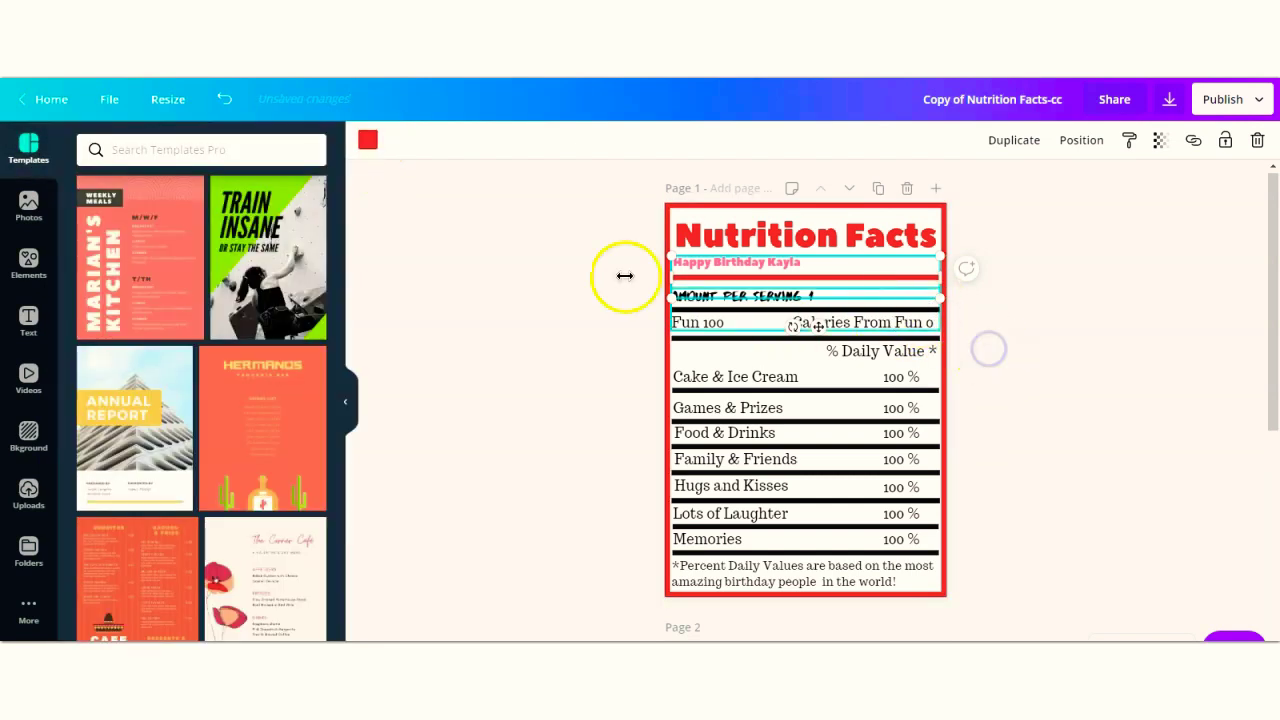
click(729, 294)
shift+click(855, 320)
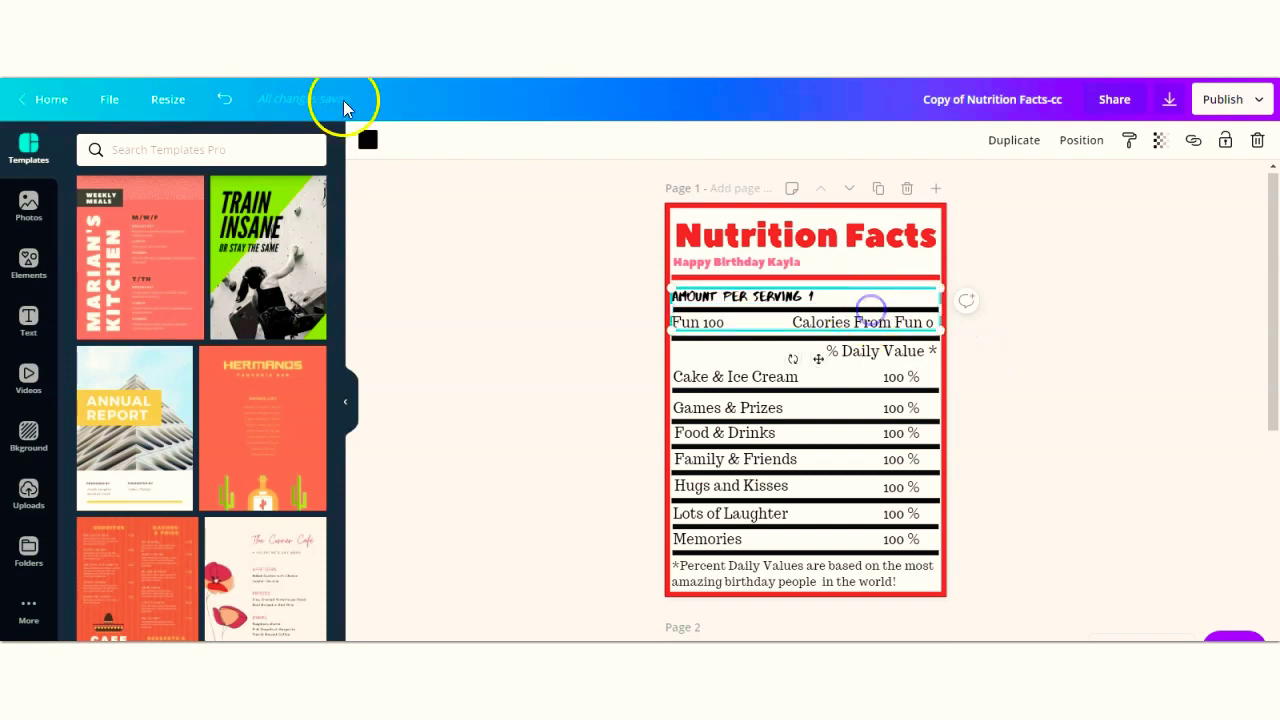
click(367, 140)
click(226, 300)
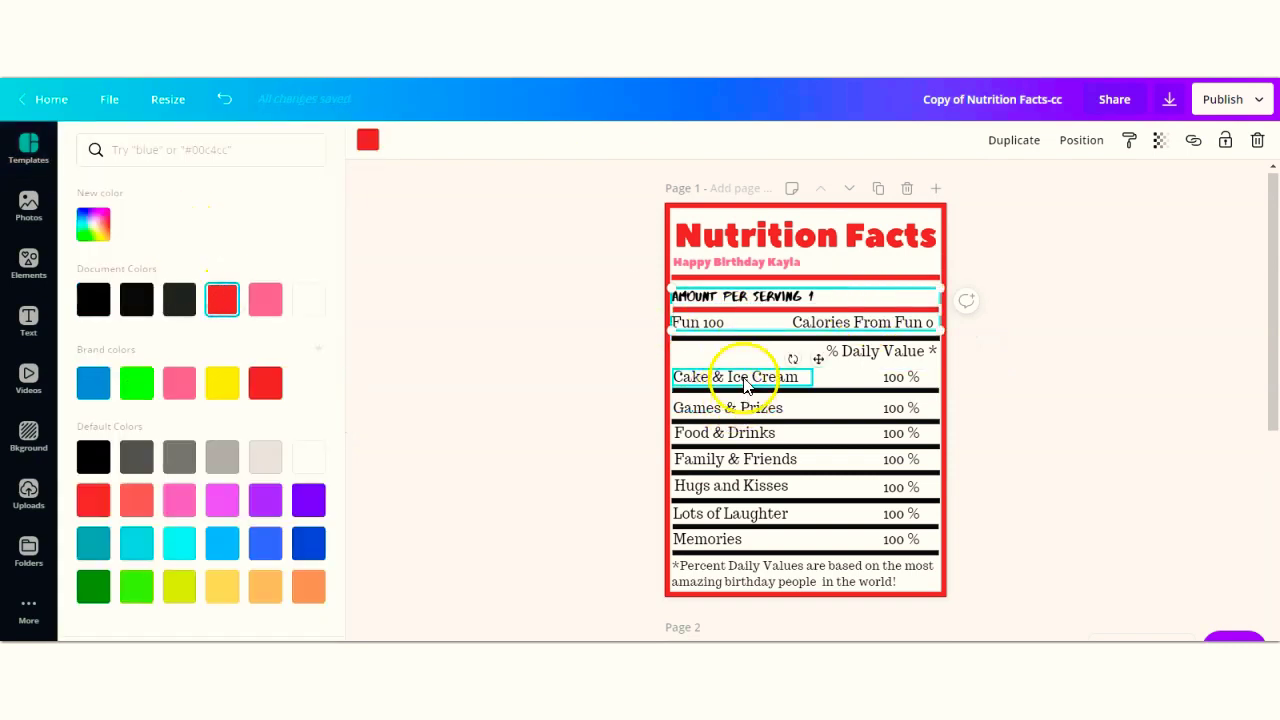
- Replace the "Cake & Ice Cream" entry with "Love" and set its daily value to 200 %
click(742, 380)
click(743, 380)
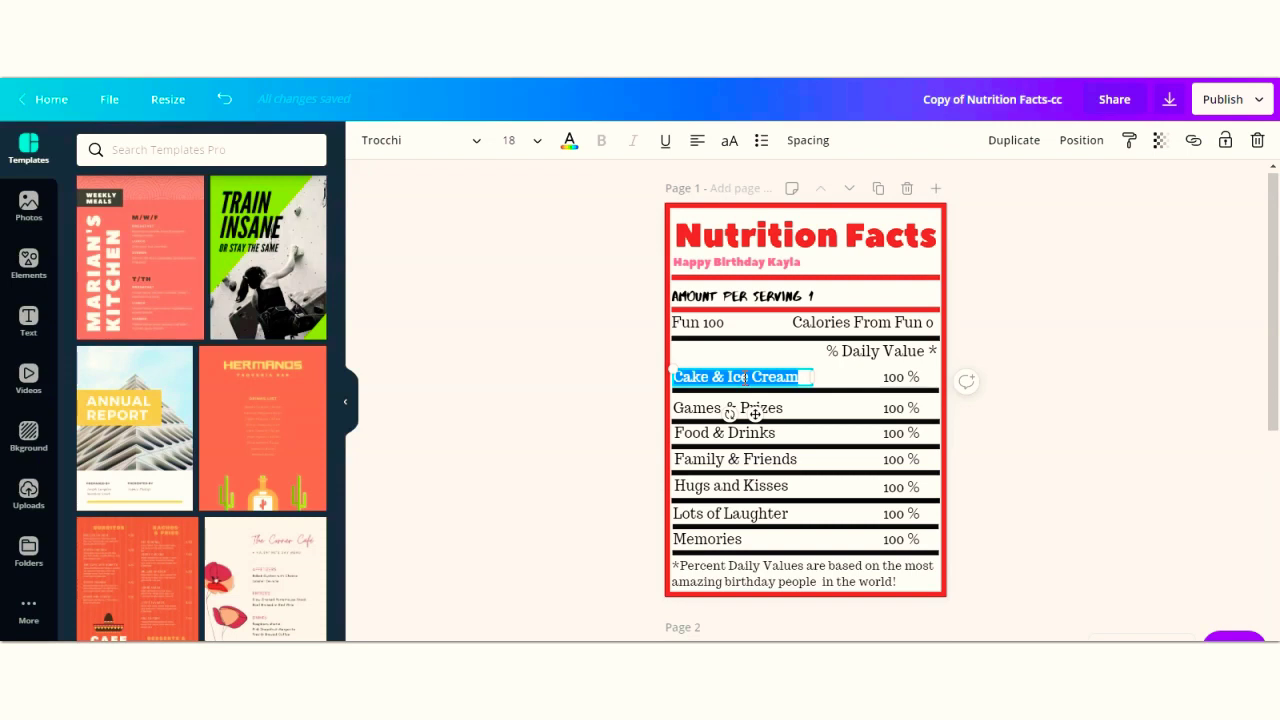
text(Love)
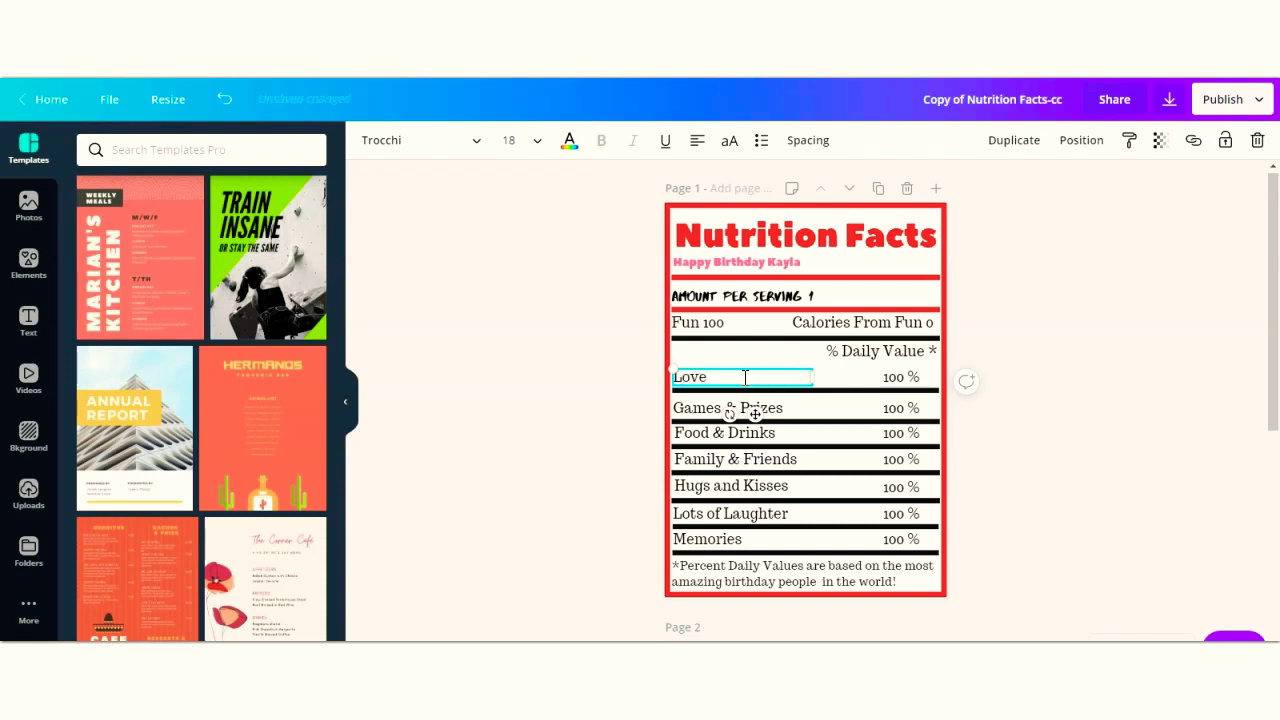
click(908, 377)
double_click(908, 377)
click(880, 379)
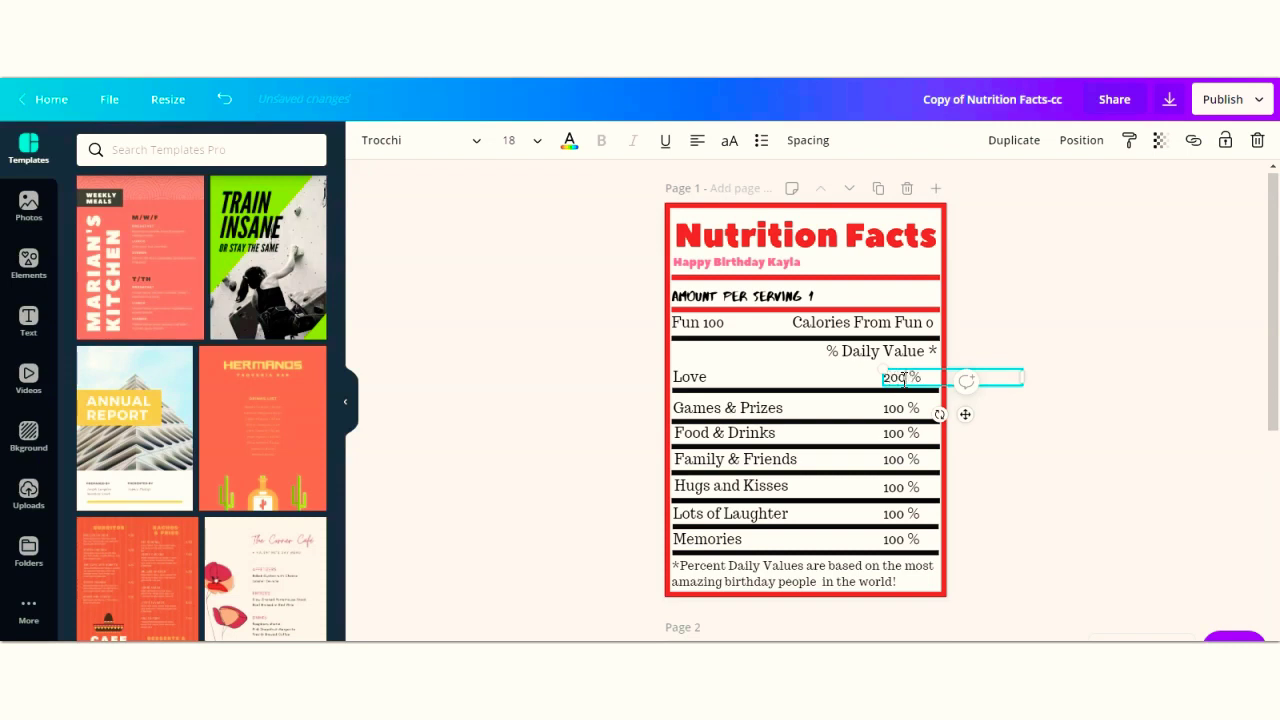
click(777, 409)
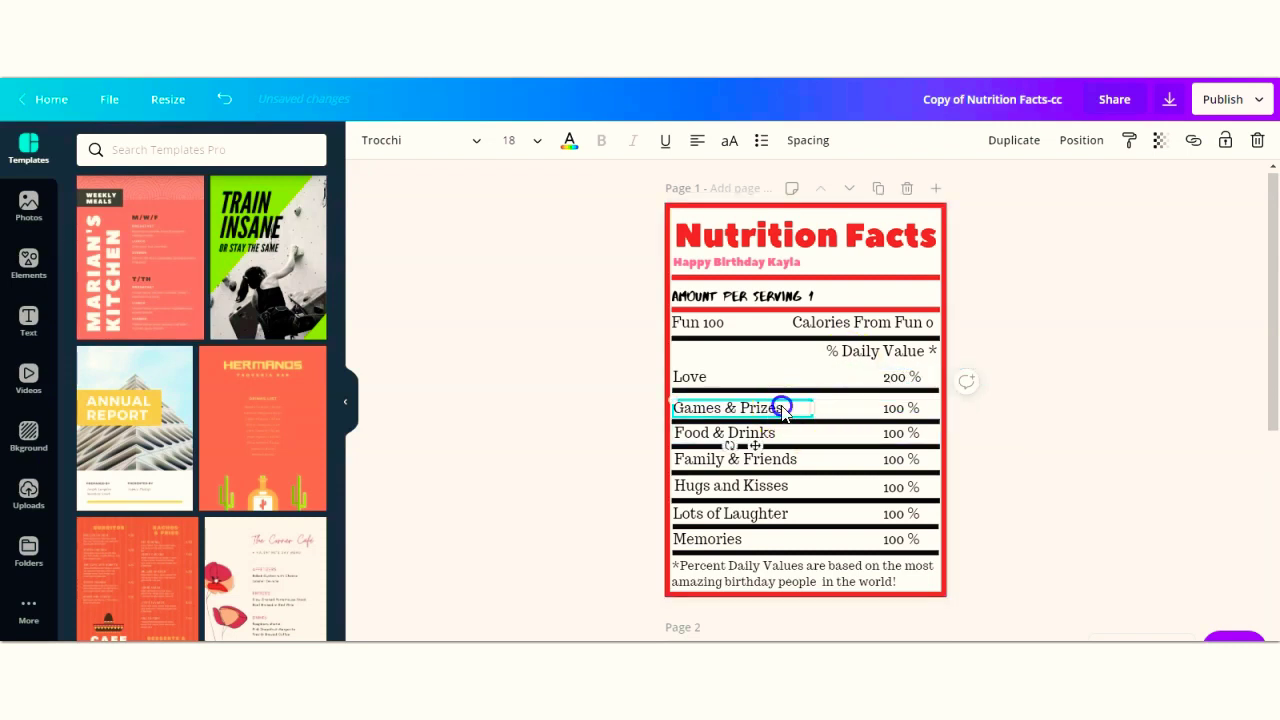
click(748, 434)
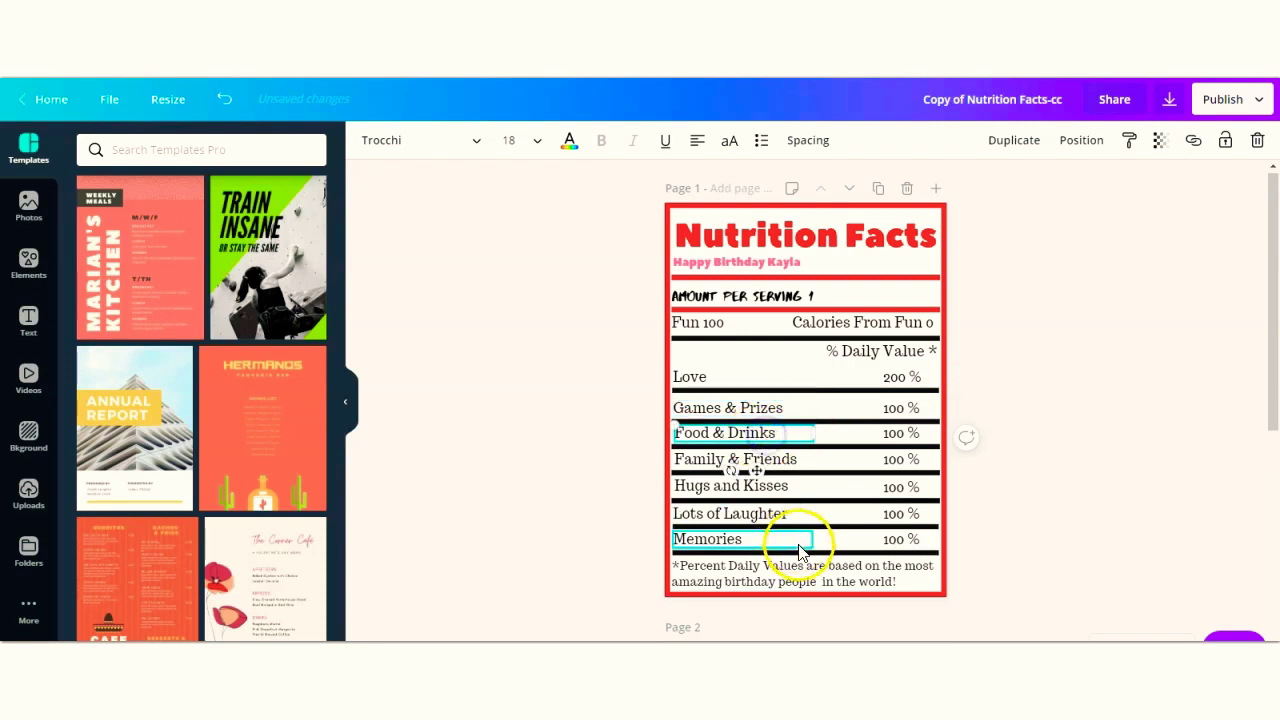
- Replace the percent daily values footnote beneath the "Memories" row with "Happy Birthday"
click(820, 574)
click(820, 574)
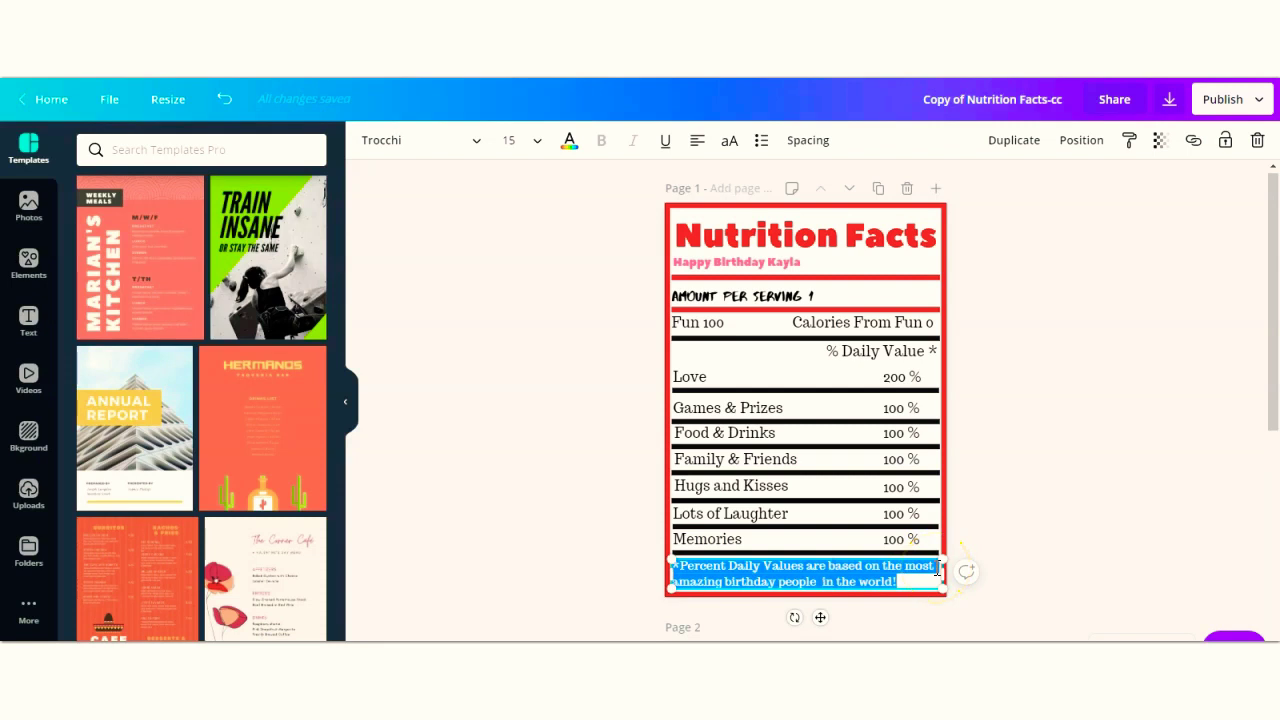
key(BackSpace)
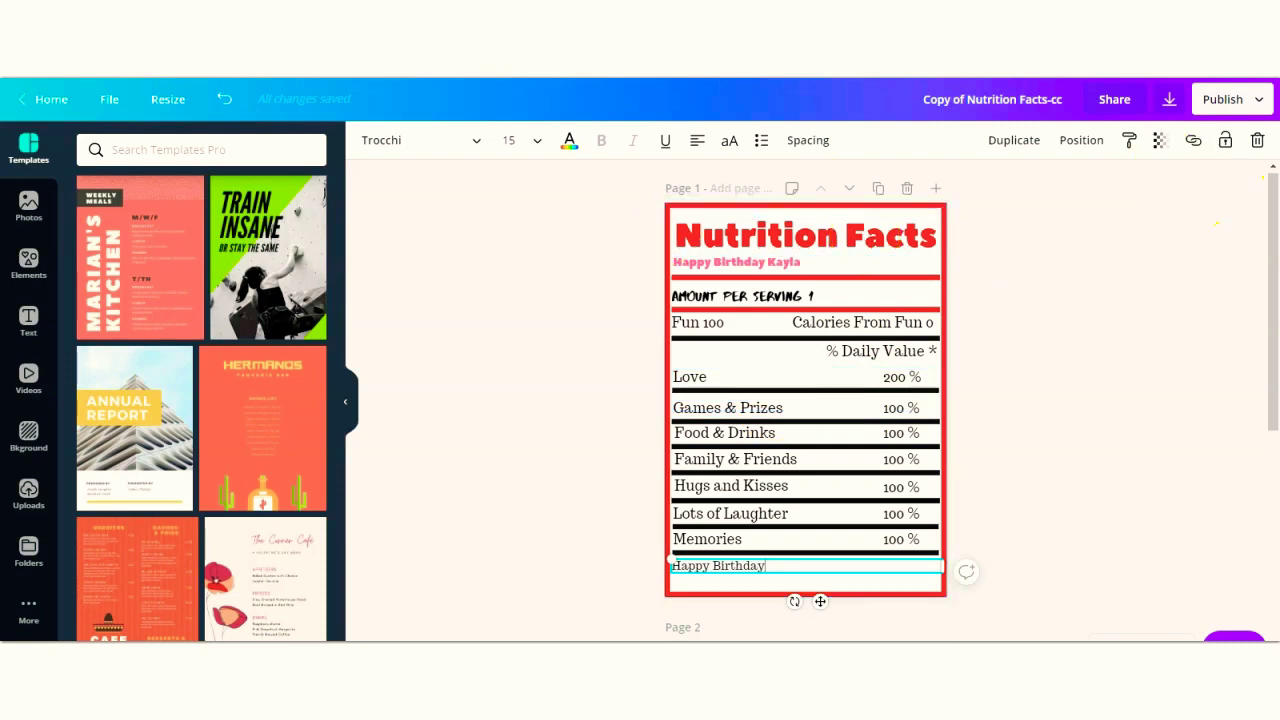
- Examine the file types offered for downloading the design, without downloading it
click(1170, 104)
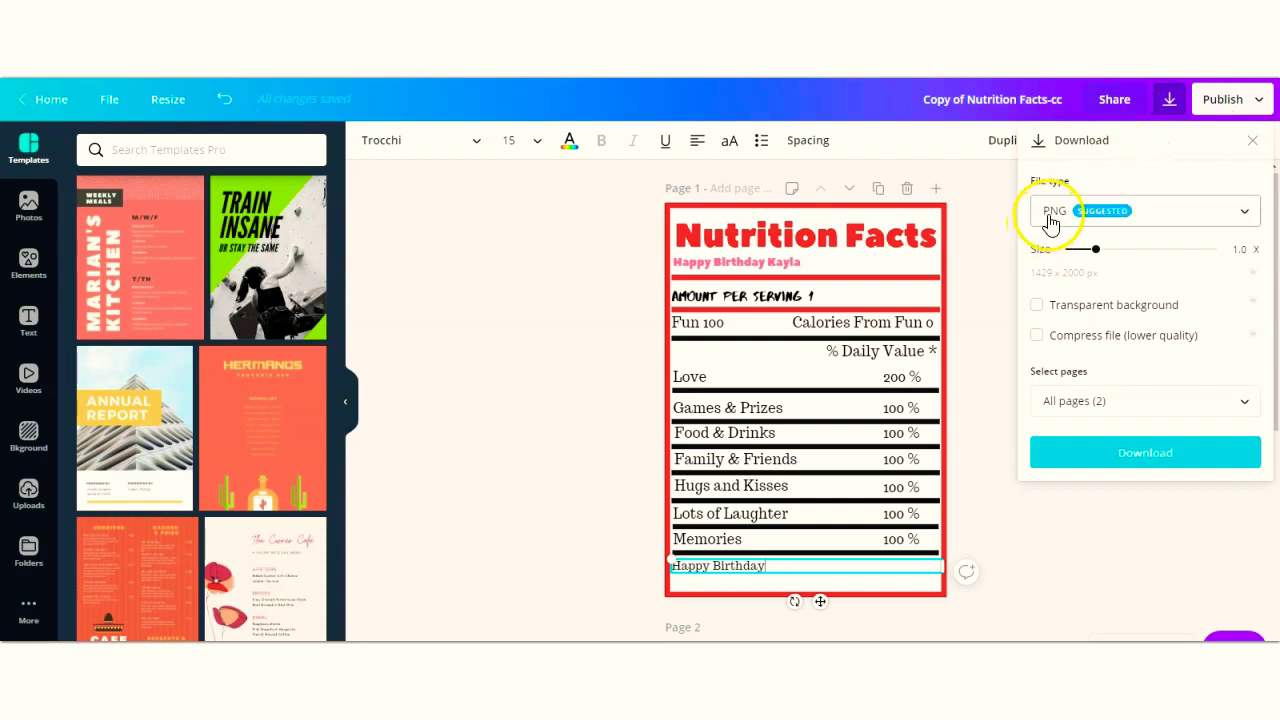
click(1140, 212)
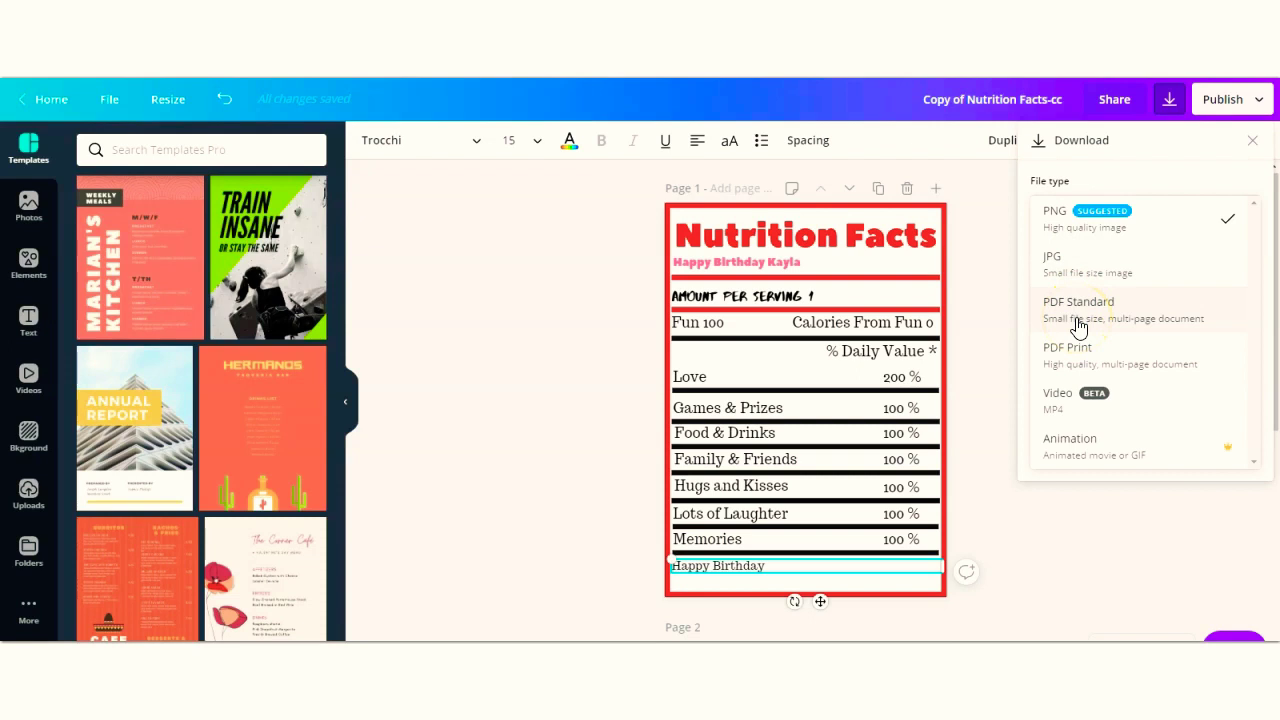
click(606, 344)
click(606, 344)
- Review the blank Nutrition Facts label on page 2
drag(1260, 229, 1267, 441)
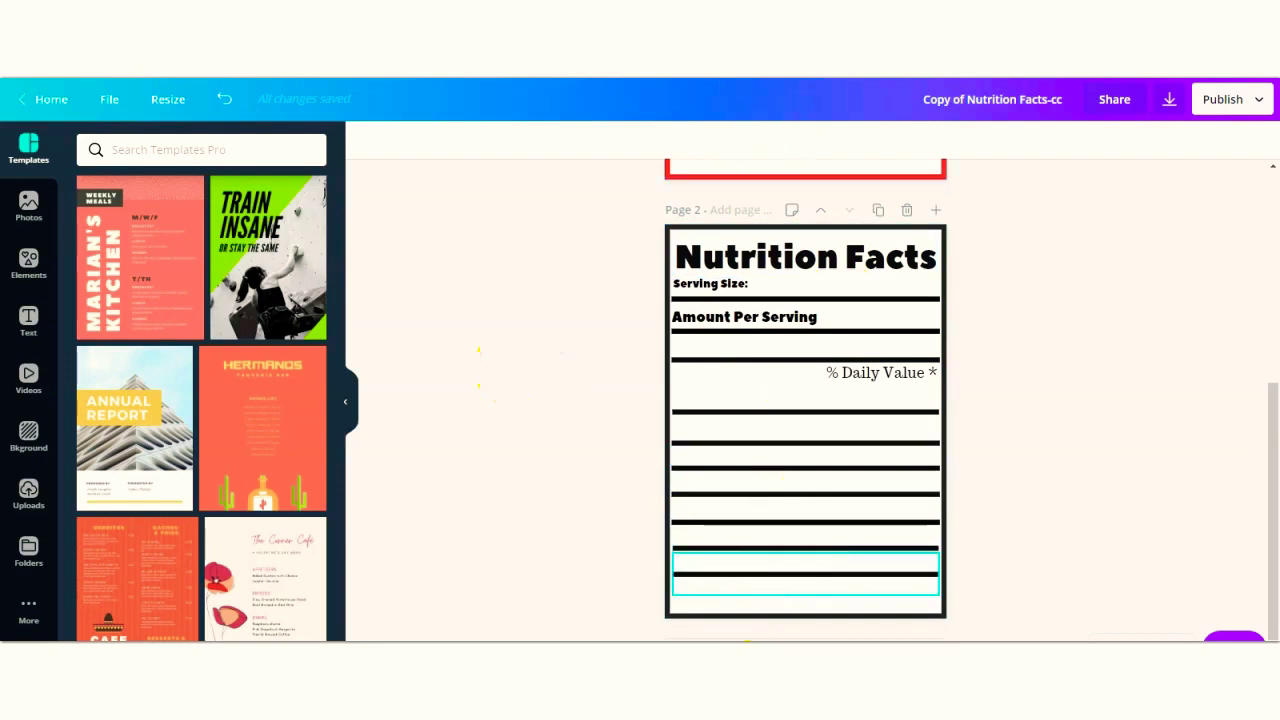
drag(1272, 388, 1272, 216)
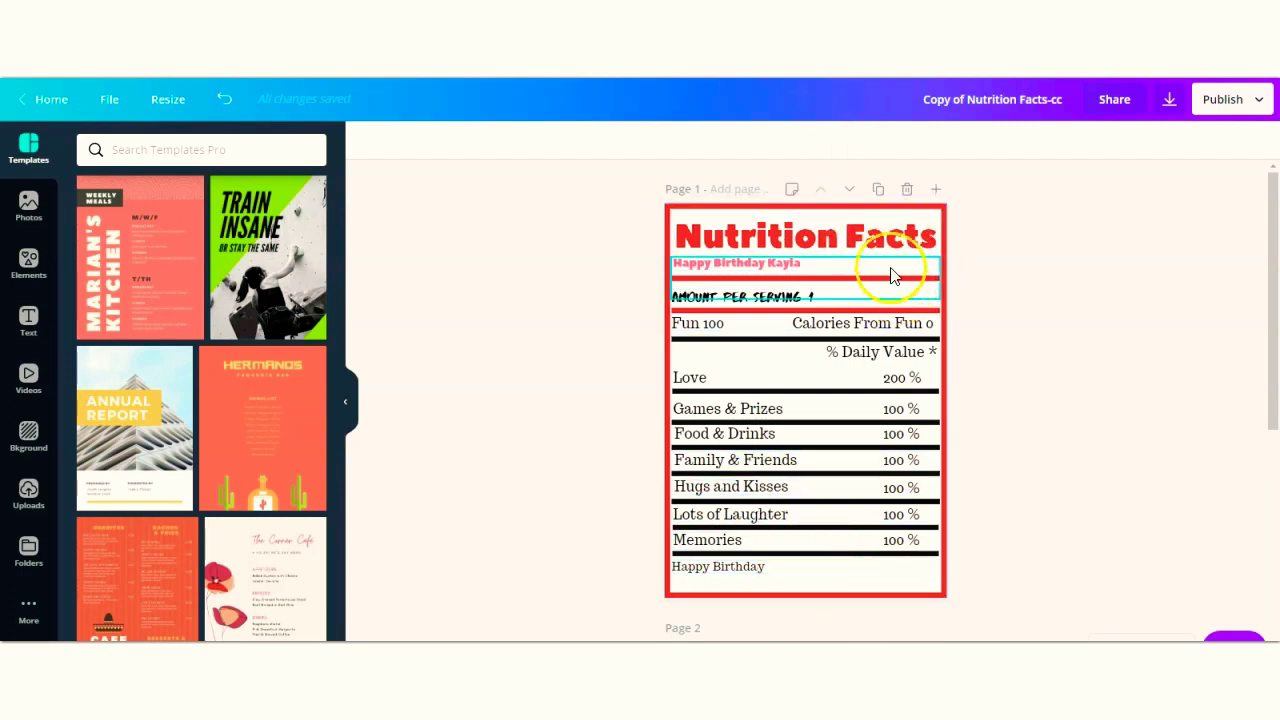
- Move the "Nutrition Facts" title on page 1 slightly up
mouse_move(863, 233)
mouse_down()
mouse_move(865, 217)
mouse_move(863, 229)
mouse_up()
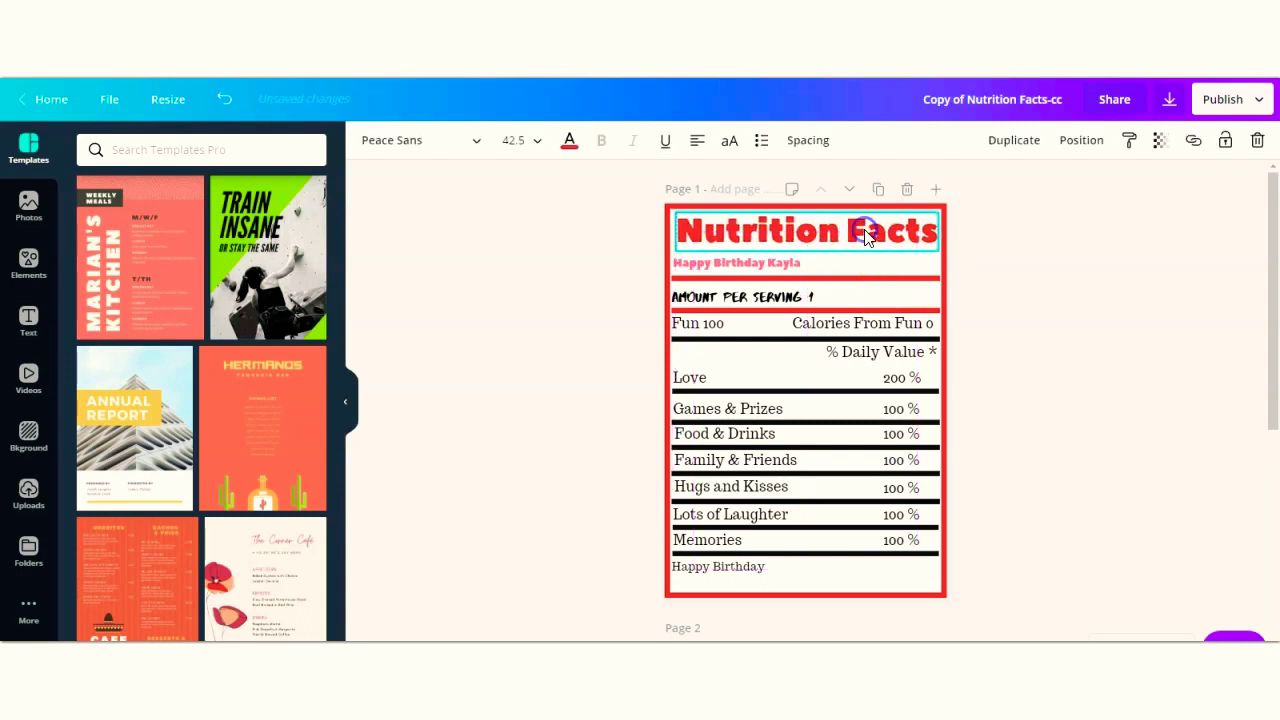
- Insert the "Women for Women" graphic from the International Women's Day elements and shrink it to about half its size
click(29, 260)
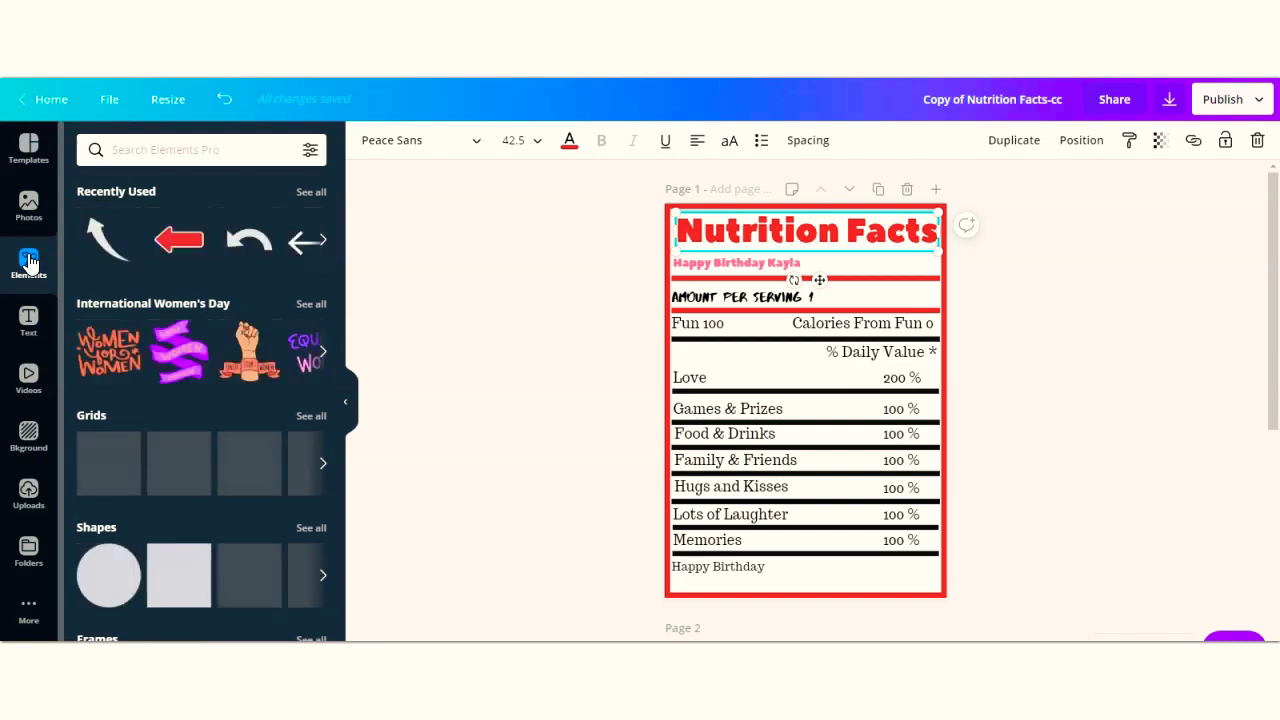
click(248, 256)
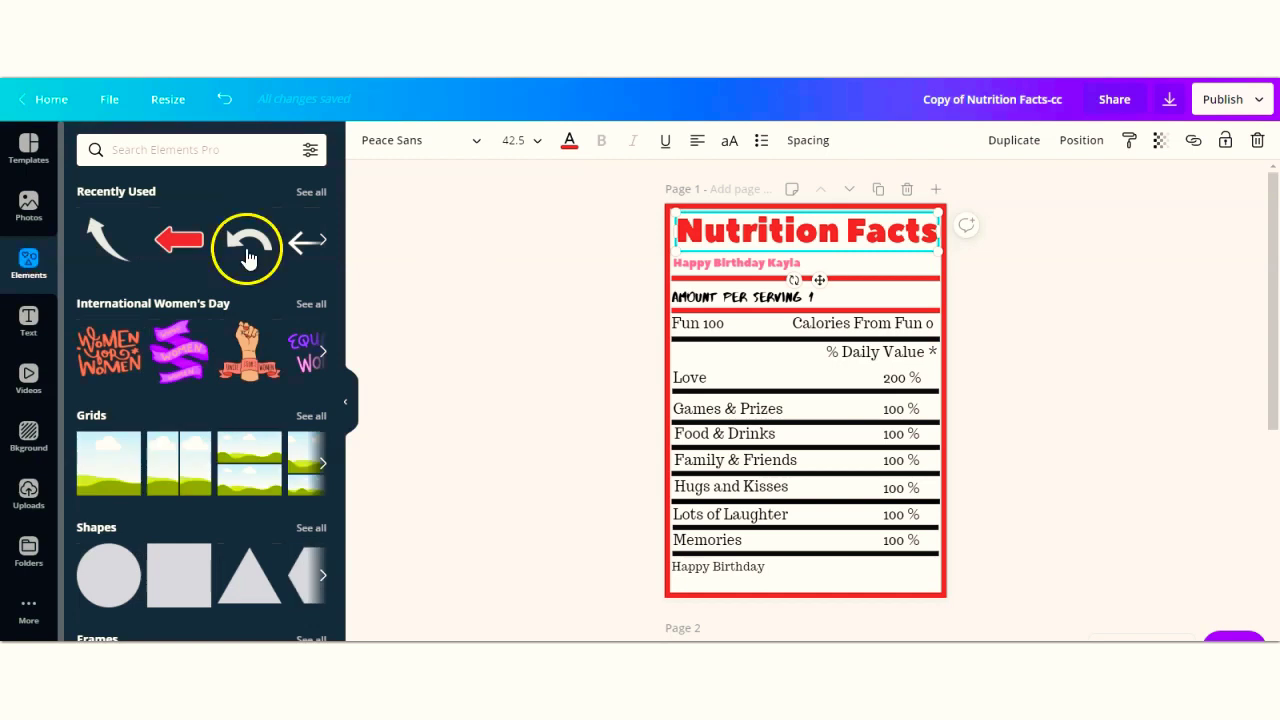
click(30, 500)
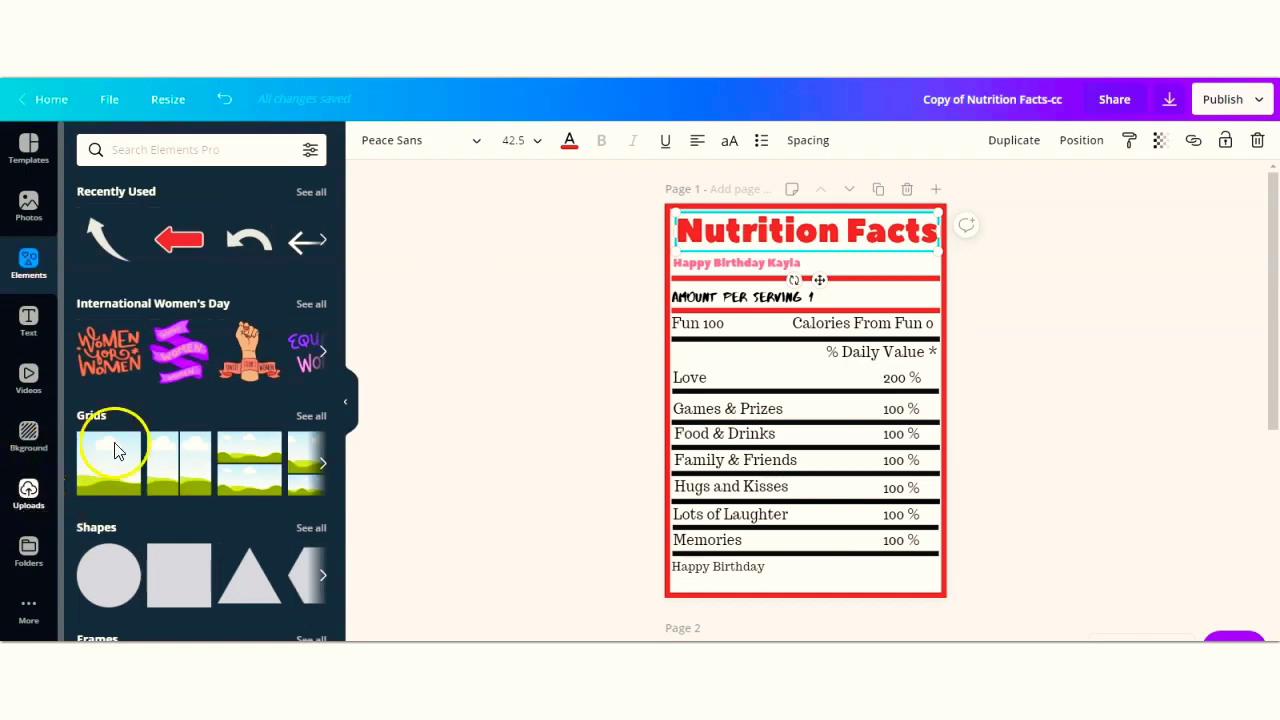
click(113, 362)
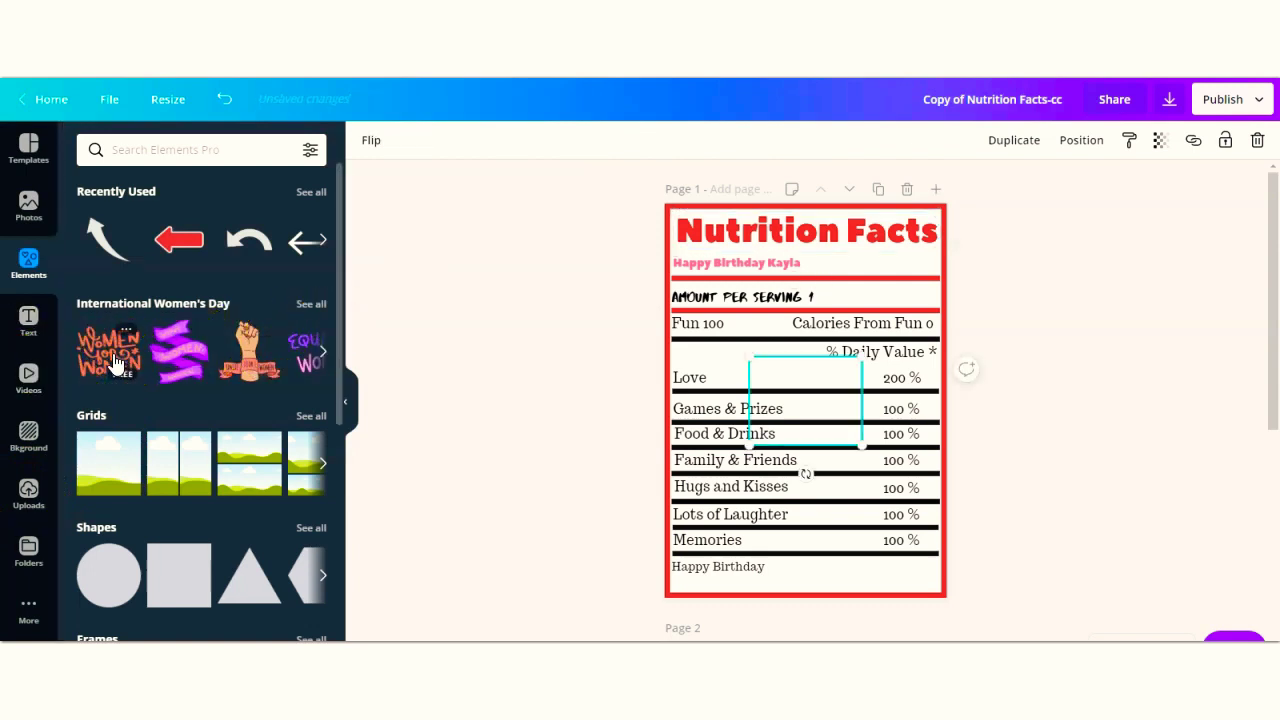
click(778, 428)
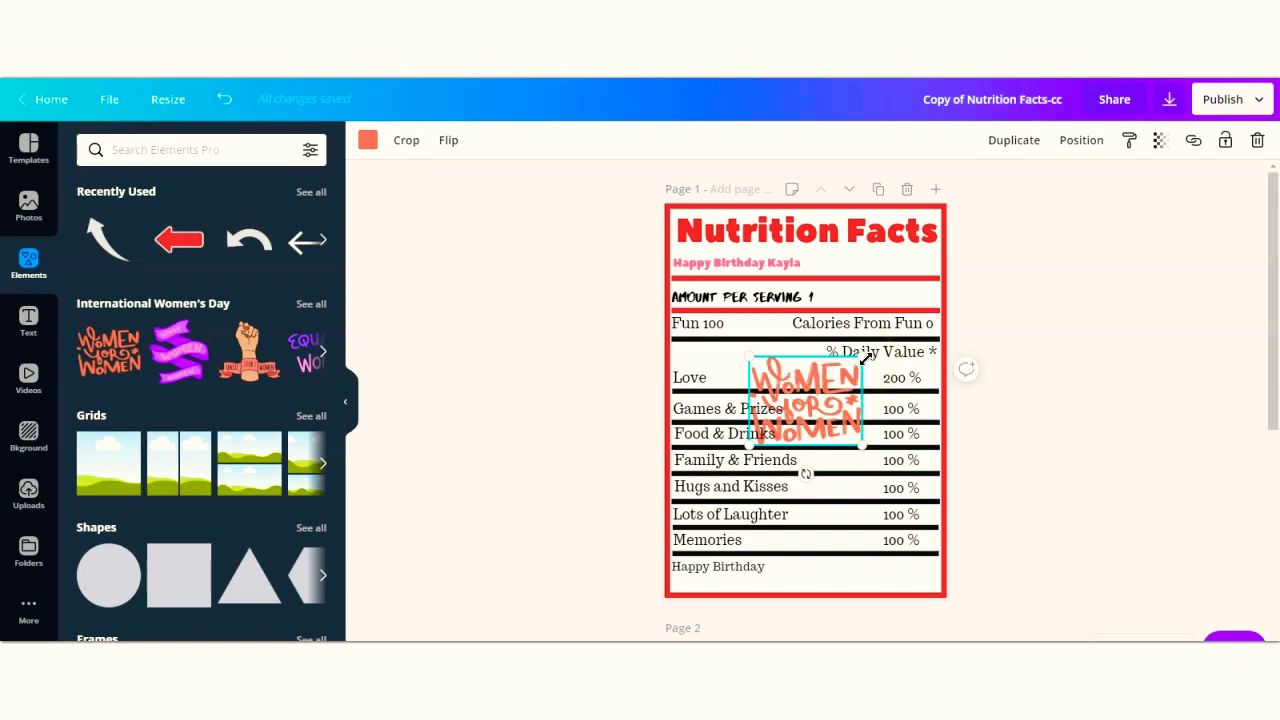
drag(840, 380, 776, 428)
- Shrink the "Women for Women" graphic slightly more and place it beside the "Happy Birthday" line, below the title
click(776, 428)
click(786, 434)
click(779, 424)
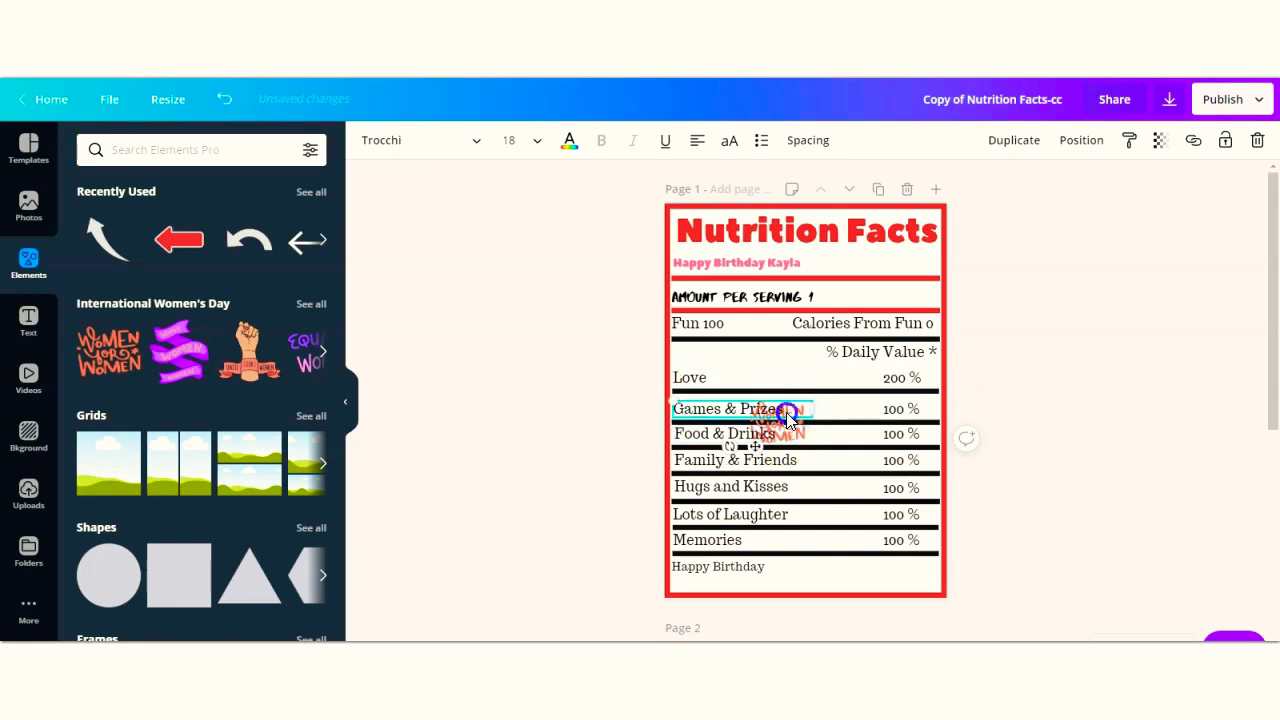
click(797, 427)
click(796, 425)
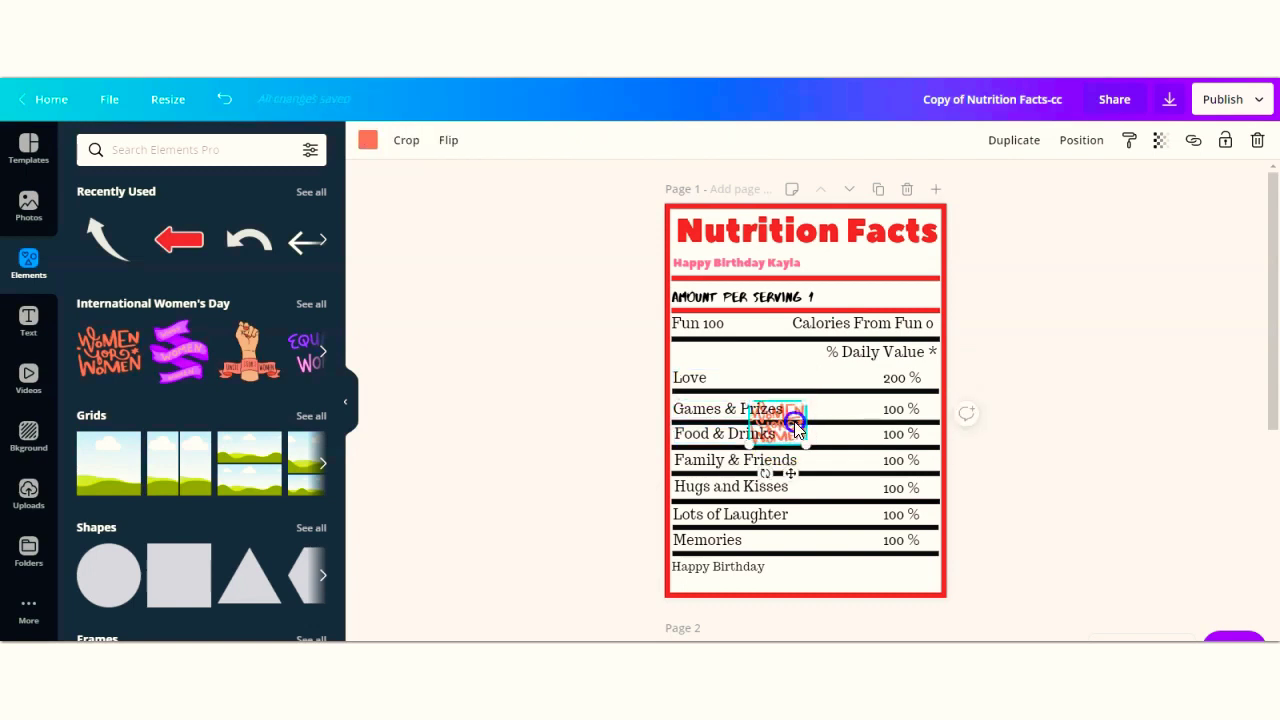
drag(838, 355, 884, 250)
click(868, 255)
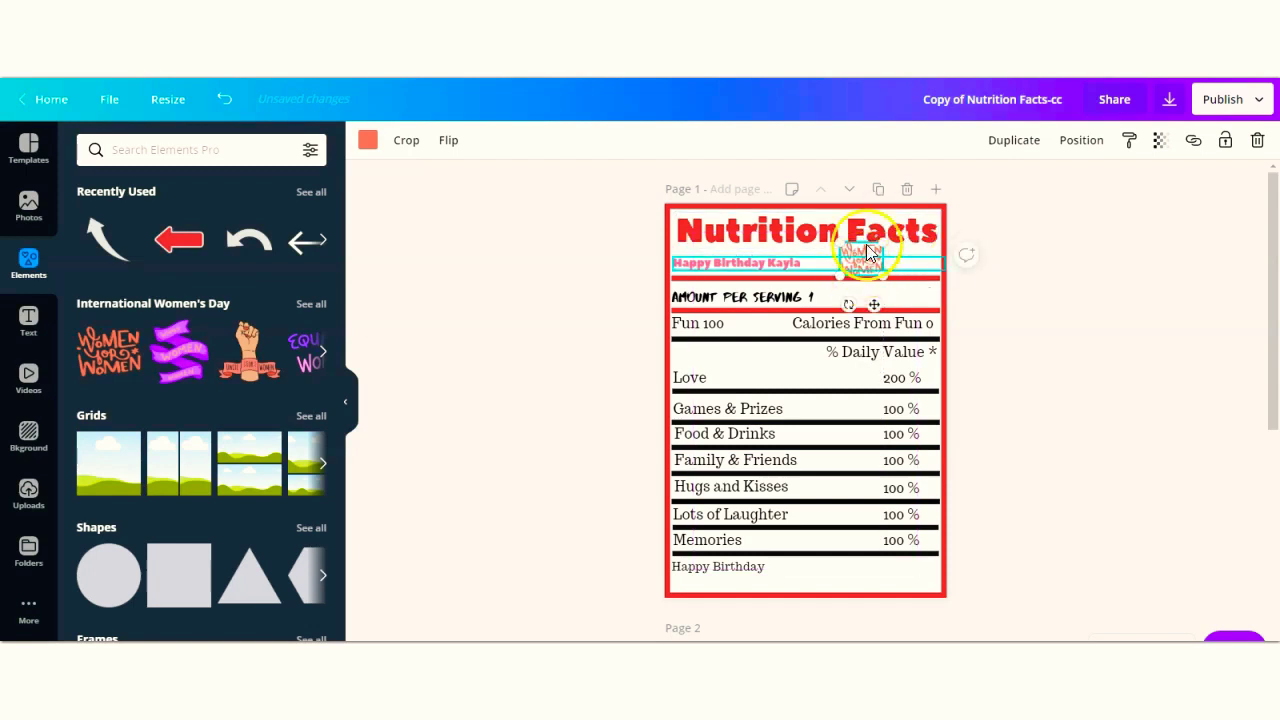
click(918, 231)
click(587, 300)
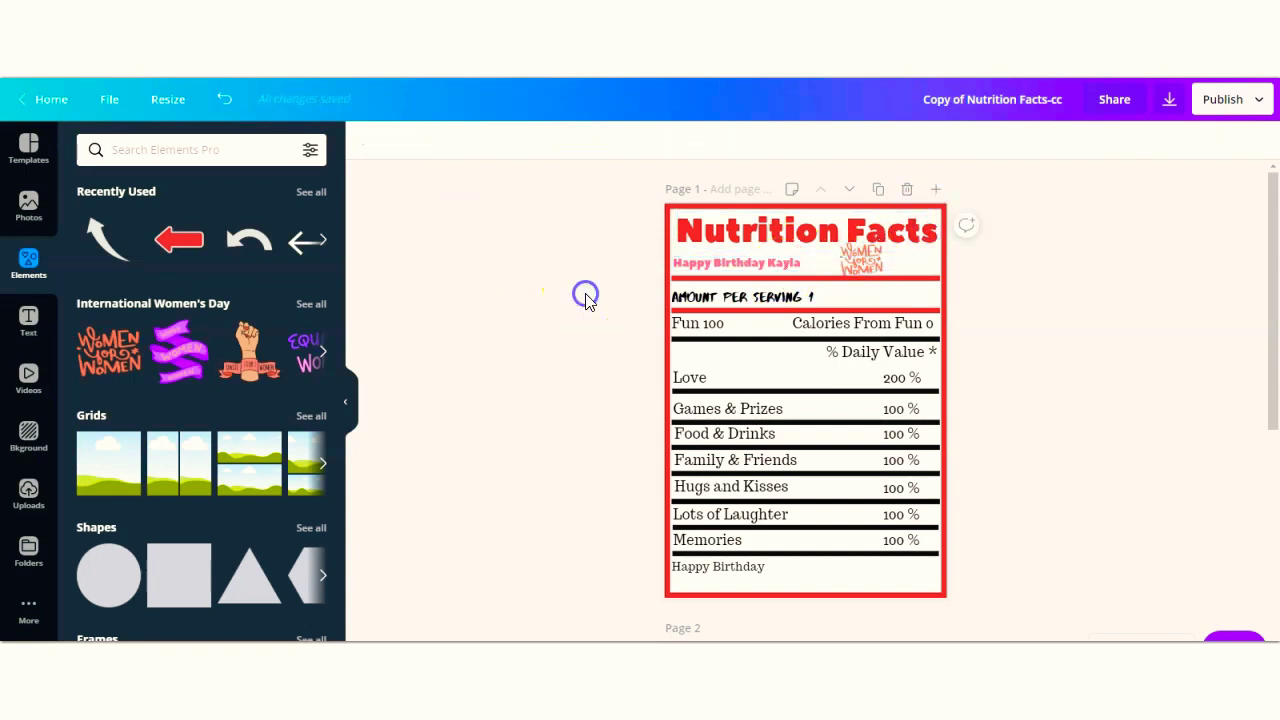
drag(851, 259, 859, 265)
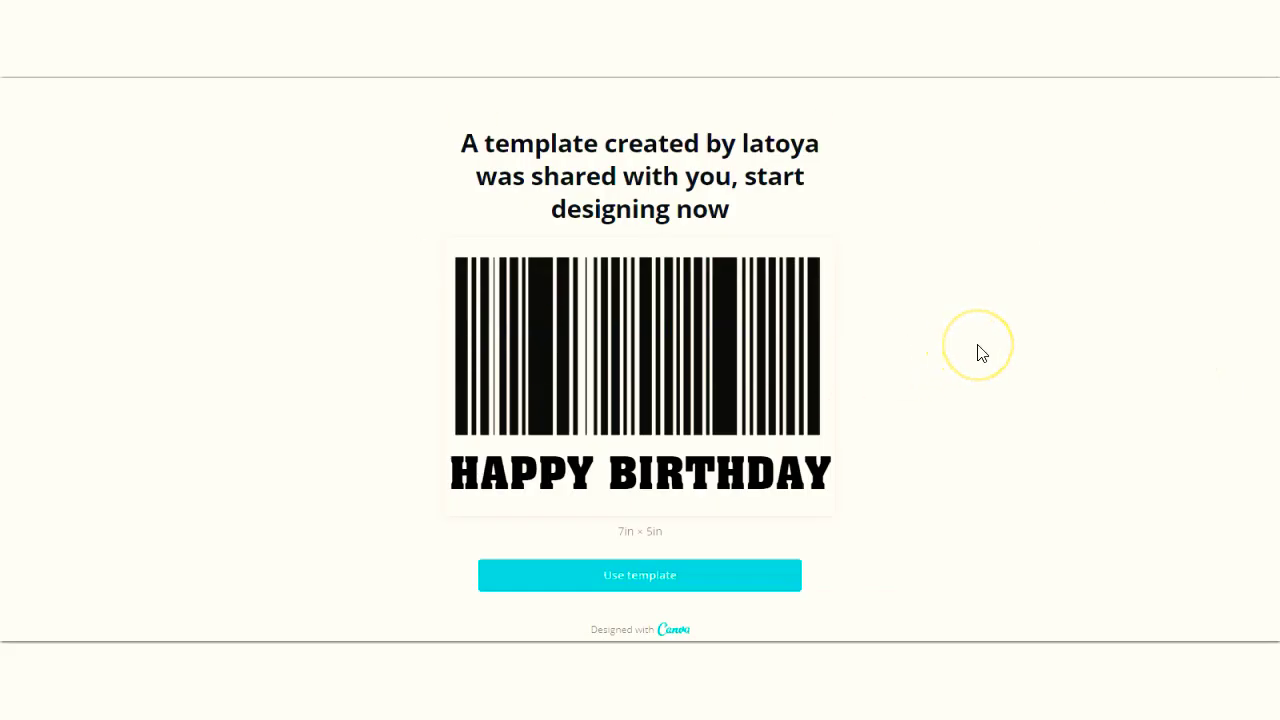
- Create an editable copy of the shared 7in × 5in "HAPPY BIRTHDAY" barcode template
click(652, 585)
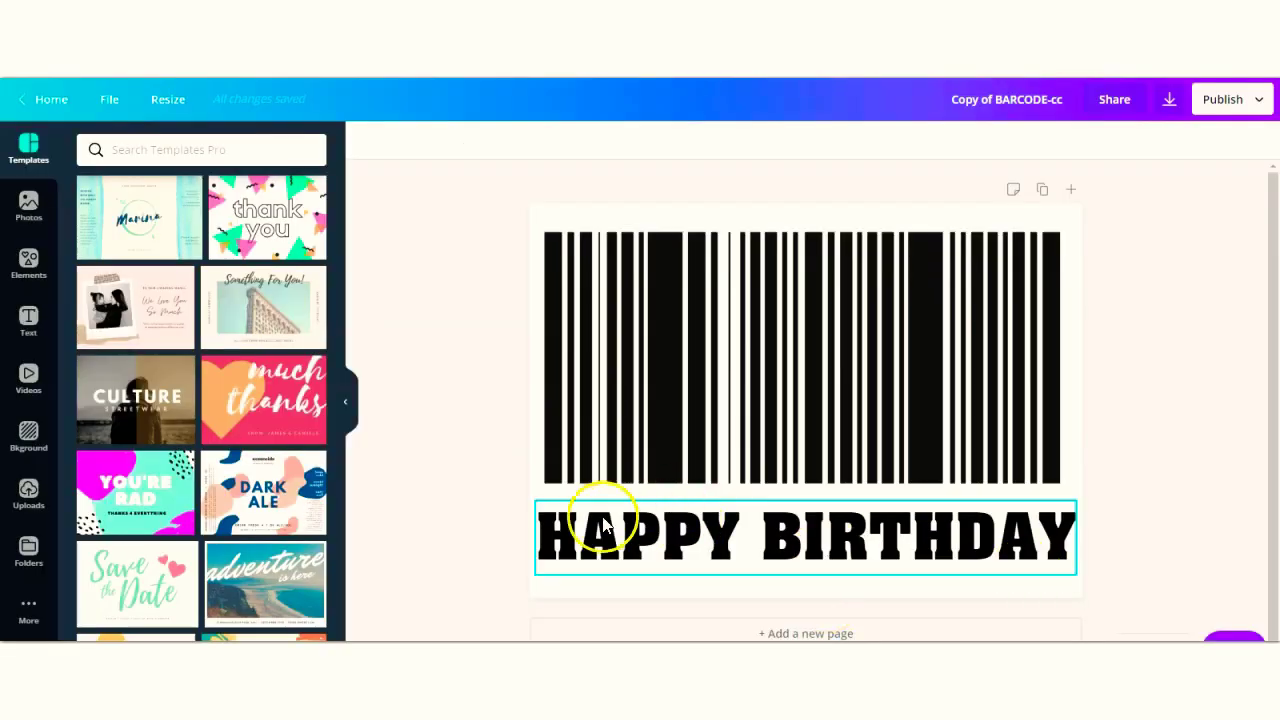
- Replace the caption under the barcode with "Happy 9th Birthday" and scale it down to fit on one line
double_click(699, 542)
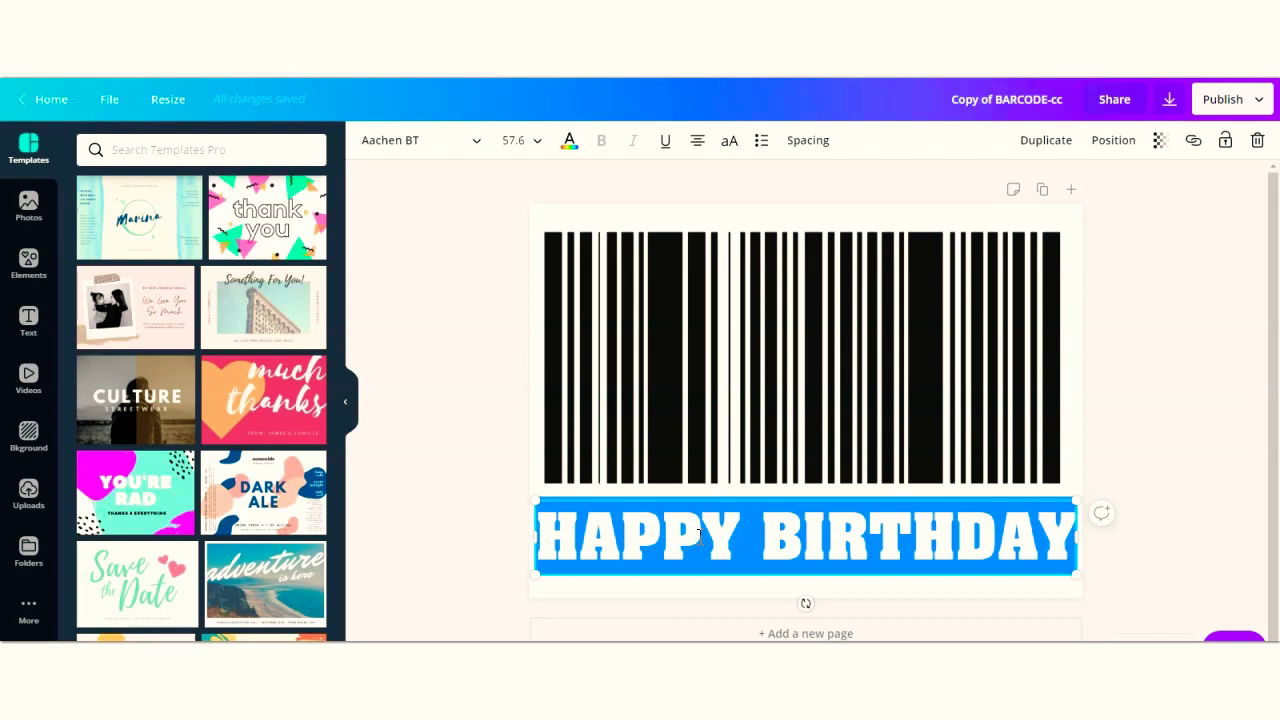
text(Ha)
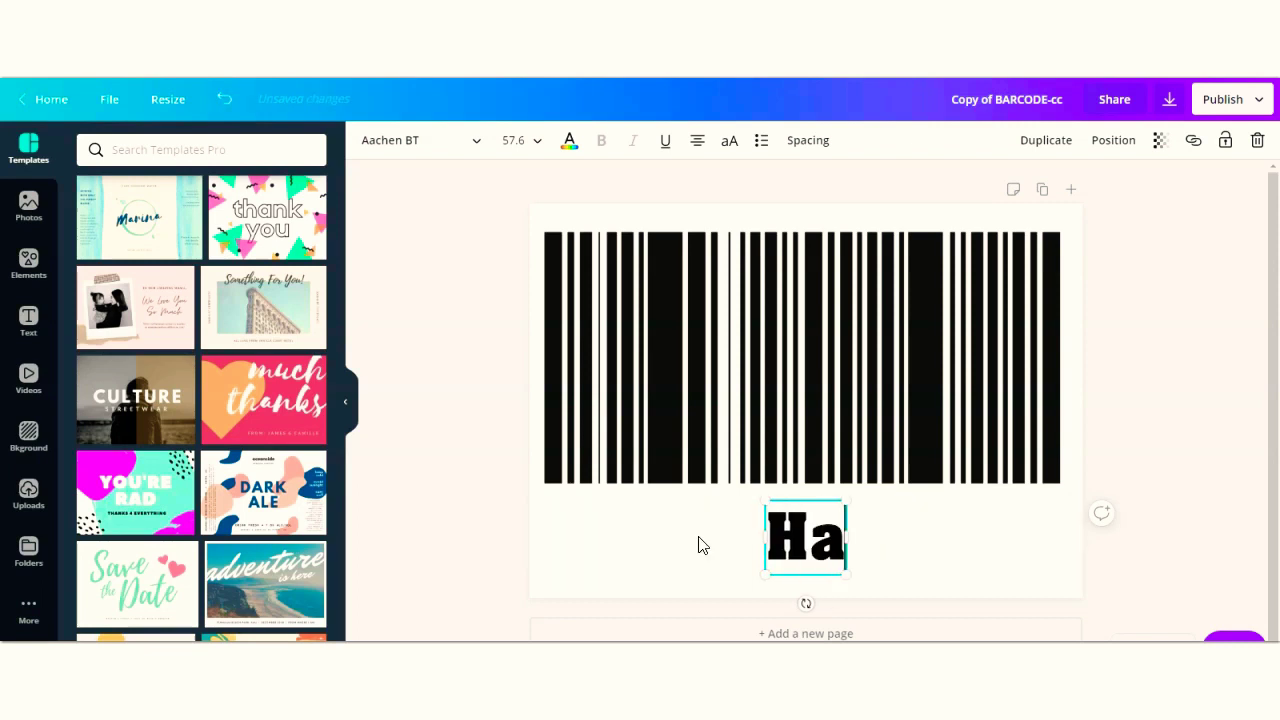
text(ppy 9th)
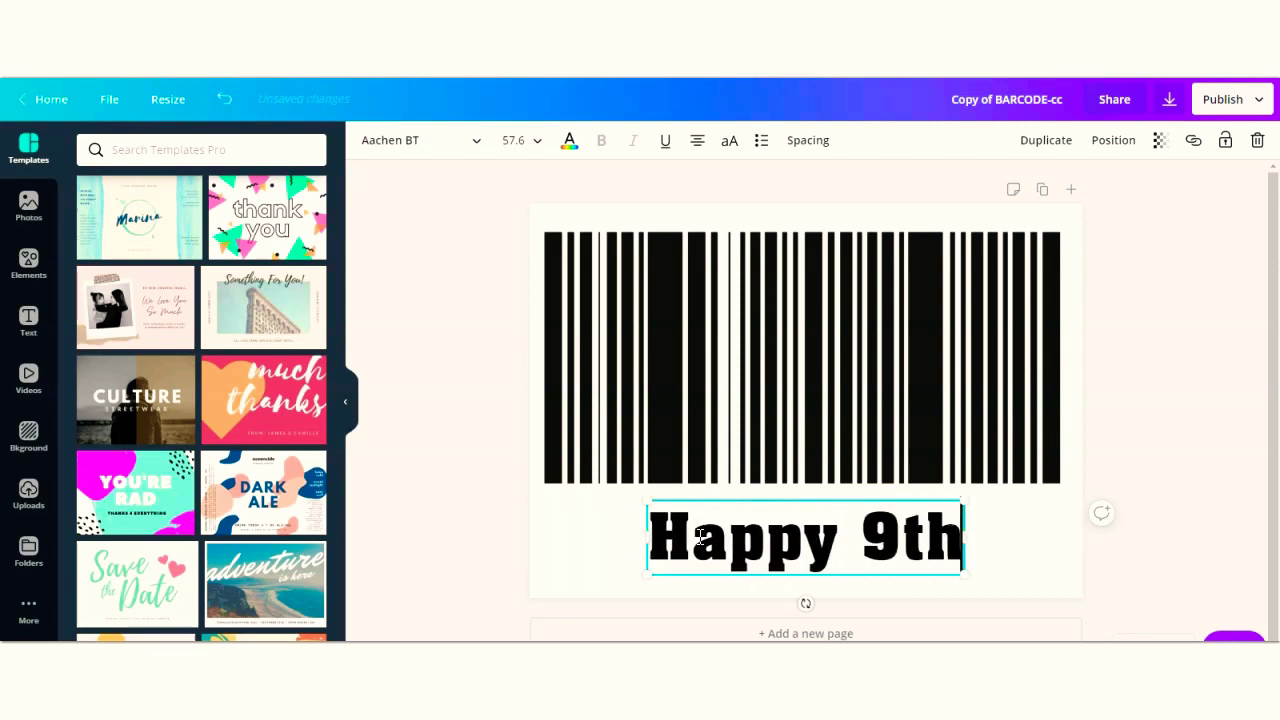
text( Birthday)
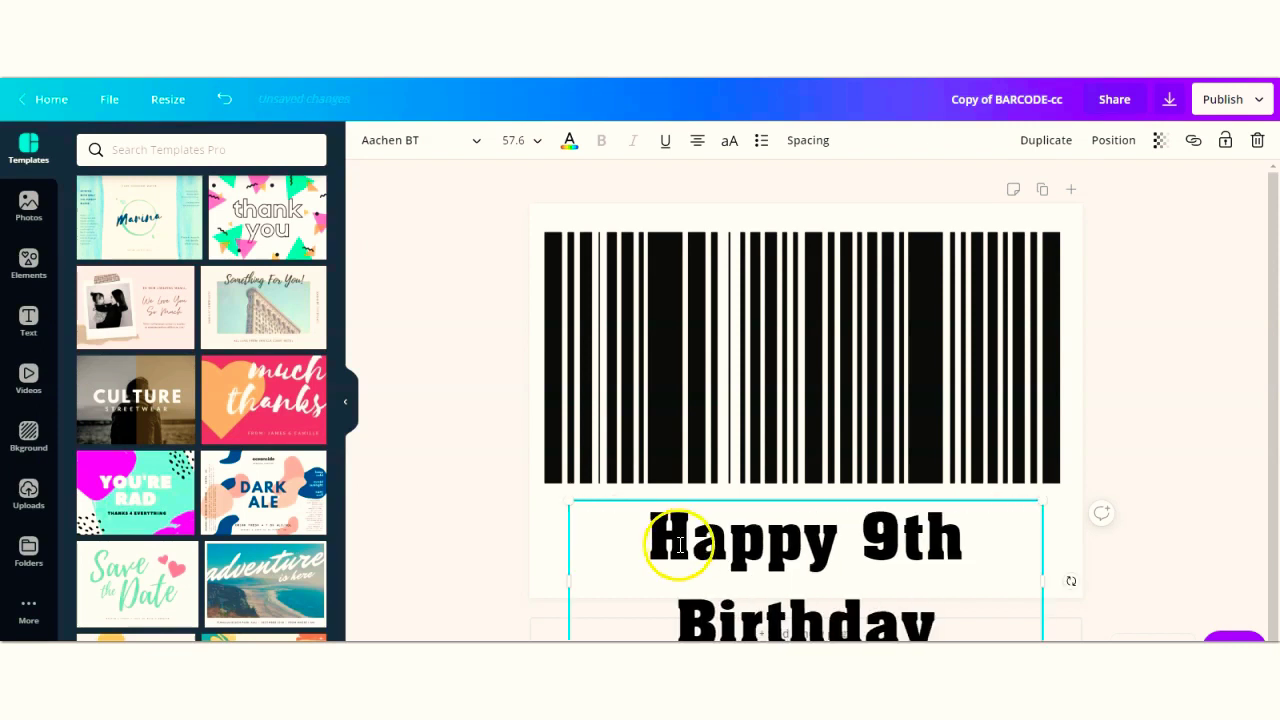
drag(1057, 580, 1035, 517)
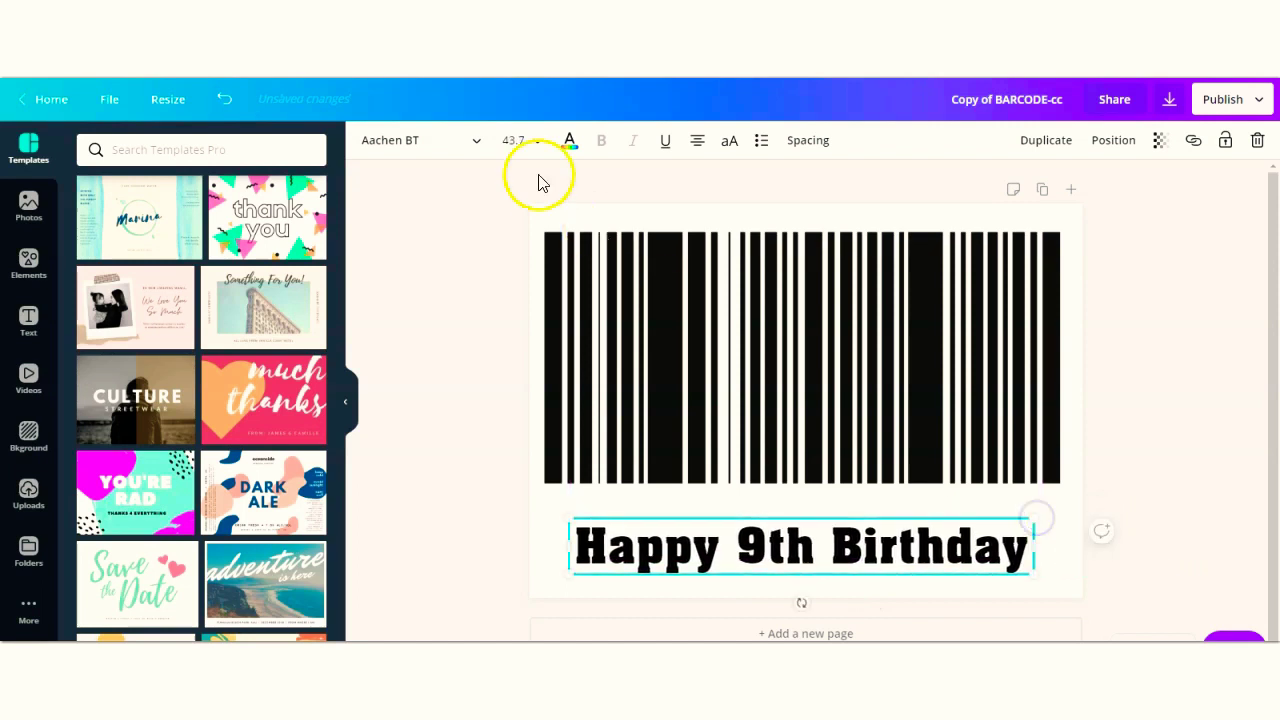
- Set the caption's font size to 28 and move it up closer to the barcode
click(532, 141)
click(516, 470)
mouse_move(830, 517)
mouse_down()
mouse_move(834, 491)
mouse_move(834, 502)
mouse_up()
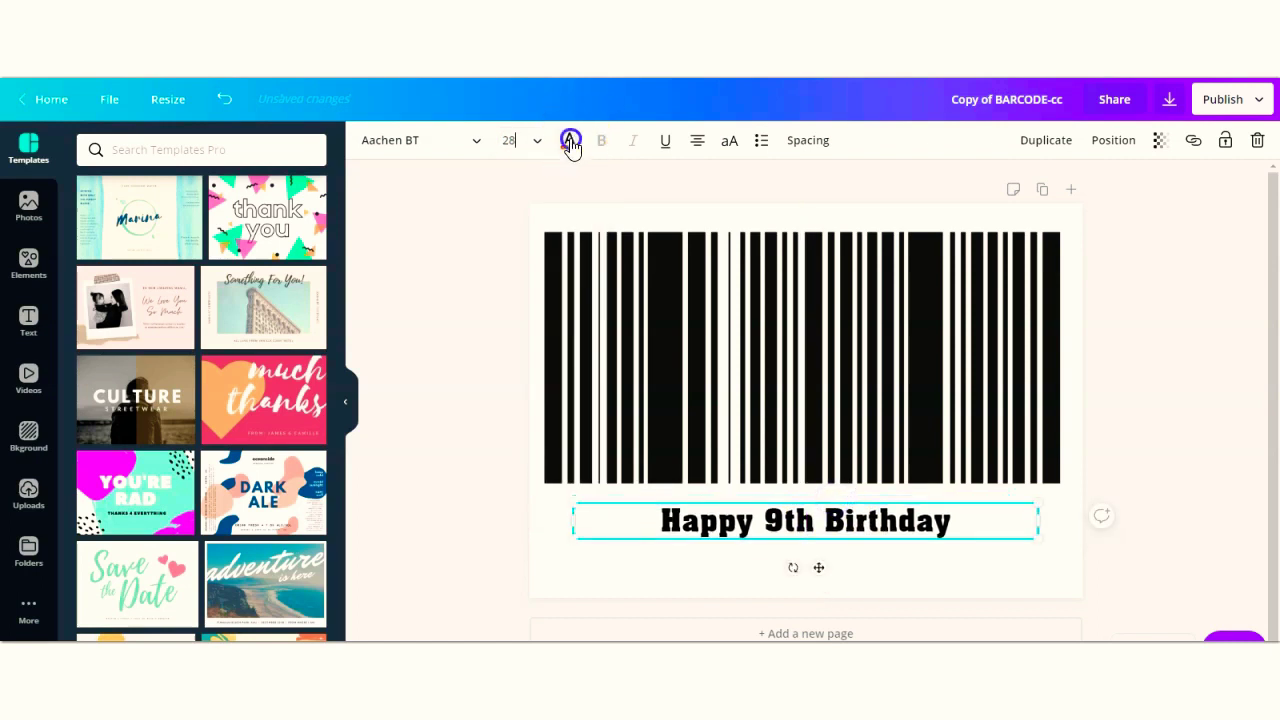
- Try the blue, yellow and pink brand colours on the caption and settle on the brand red
click(569, 141)
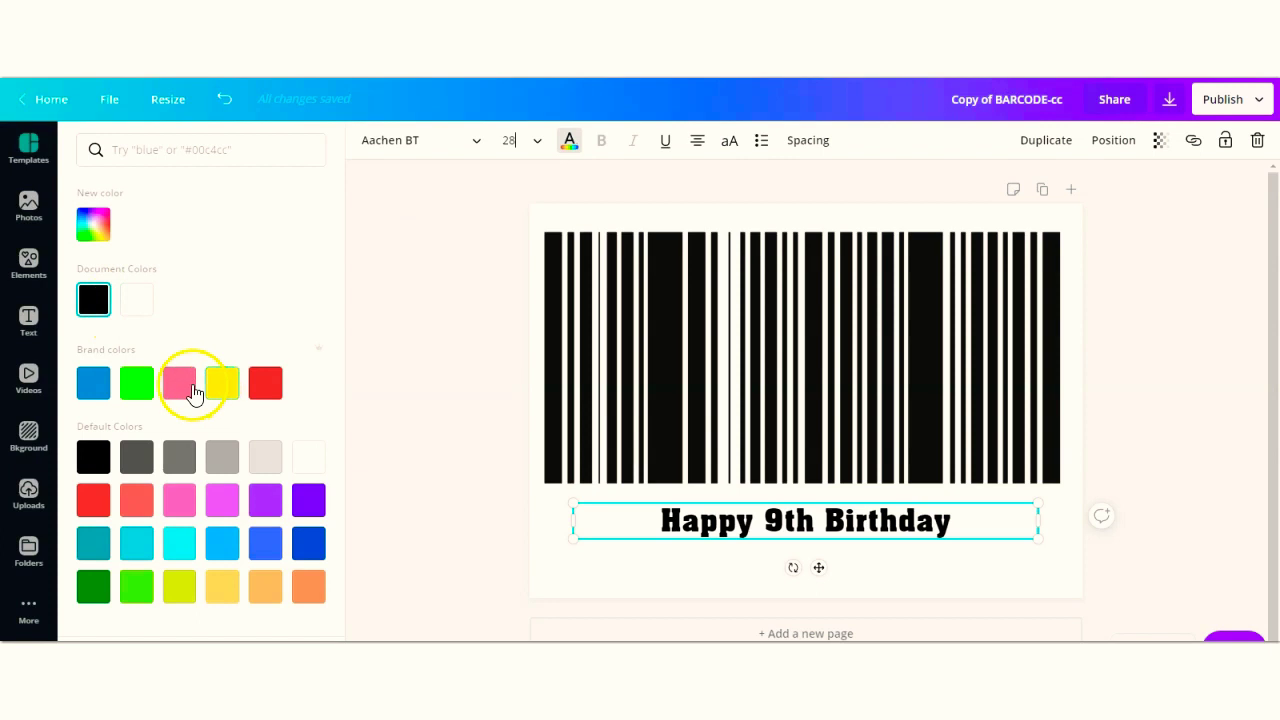
click(95, 384)
click(222, 384)
click(180, 381)
click(270, 383)
- Change the "Happy 9th Birthday" caption's font to the brand font Pacifico
click(408, 142)
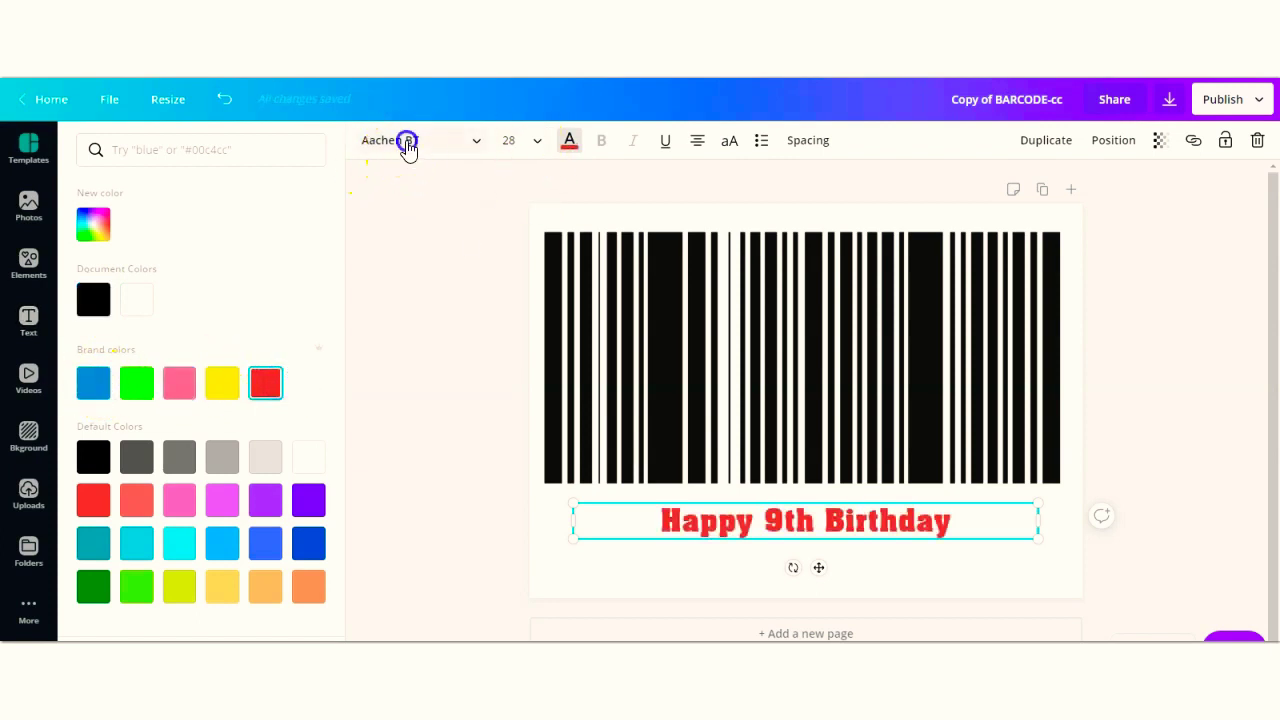
click(396, 146)
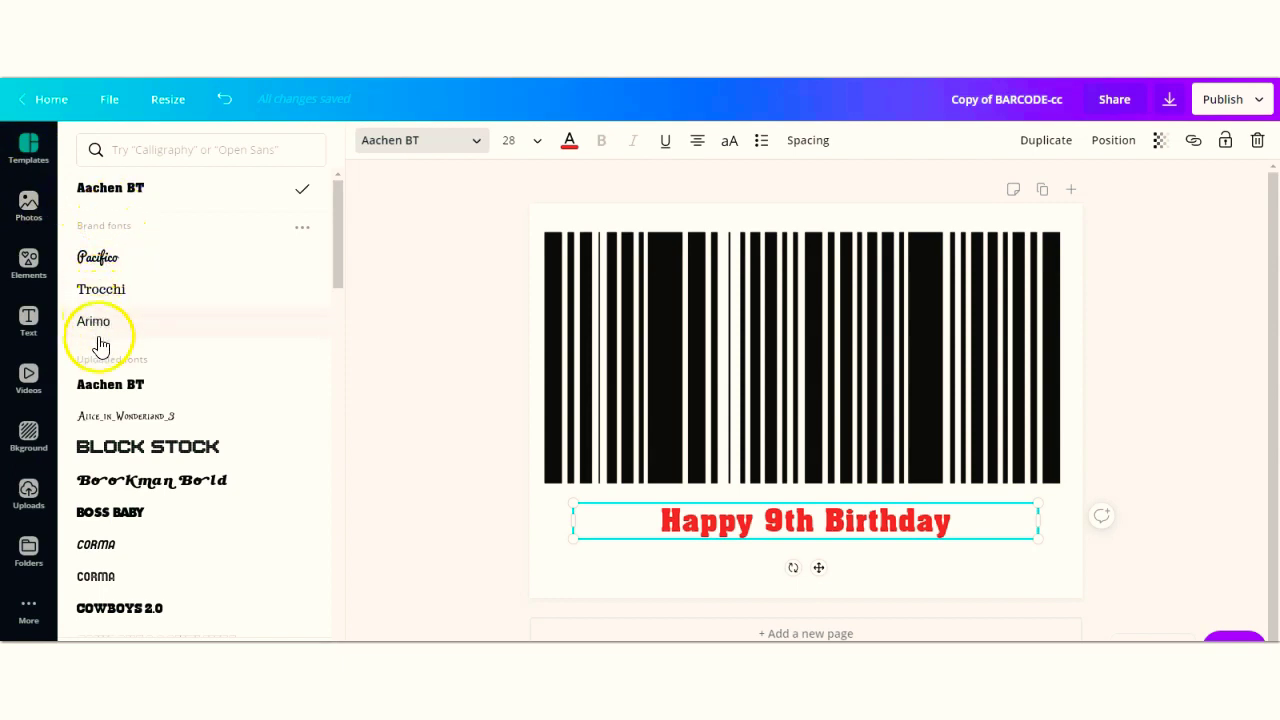
click(108, 262)
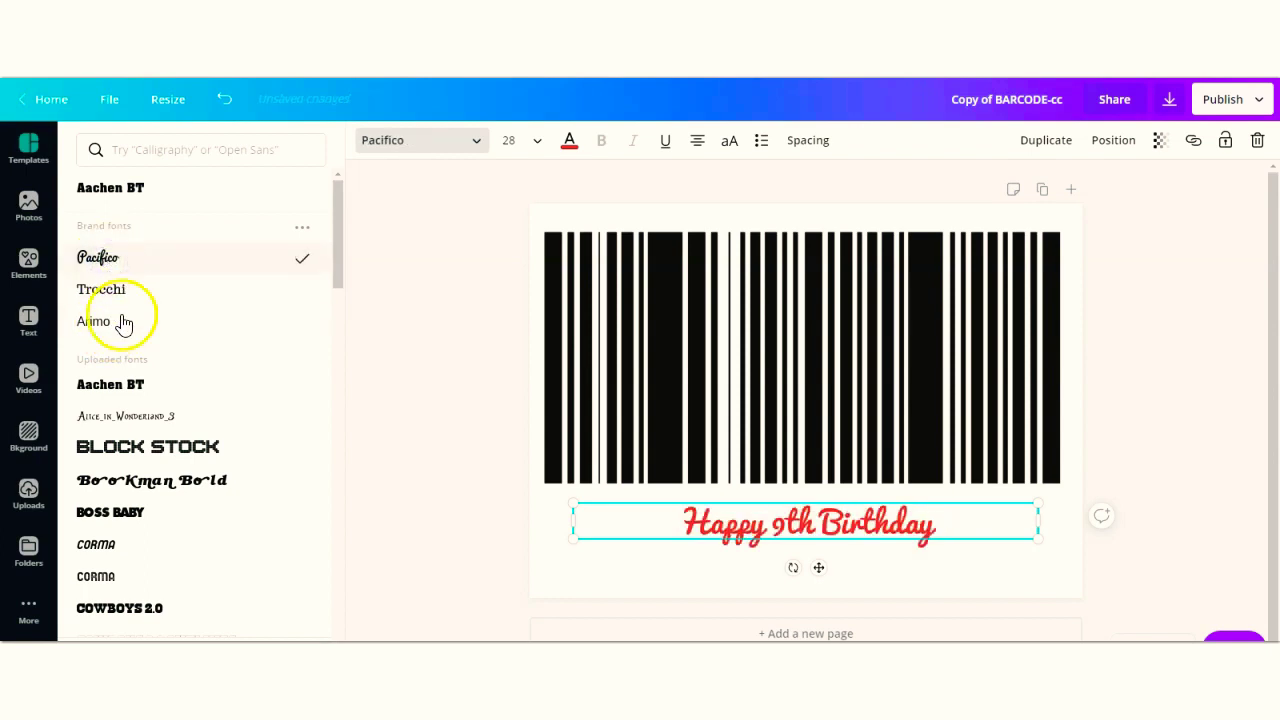
- Delete the caption under the barcode and undo the edits back to the template's original "HAPPY BIRTHDAY" text
triple_click(852, 525)
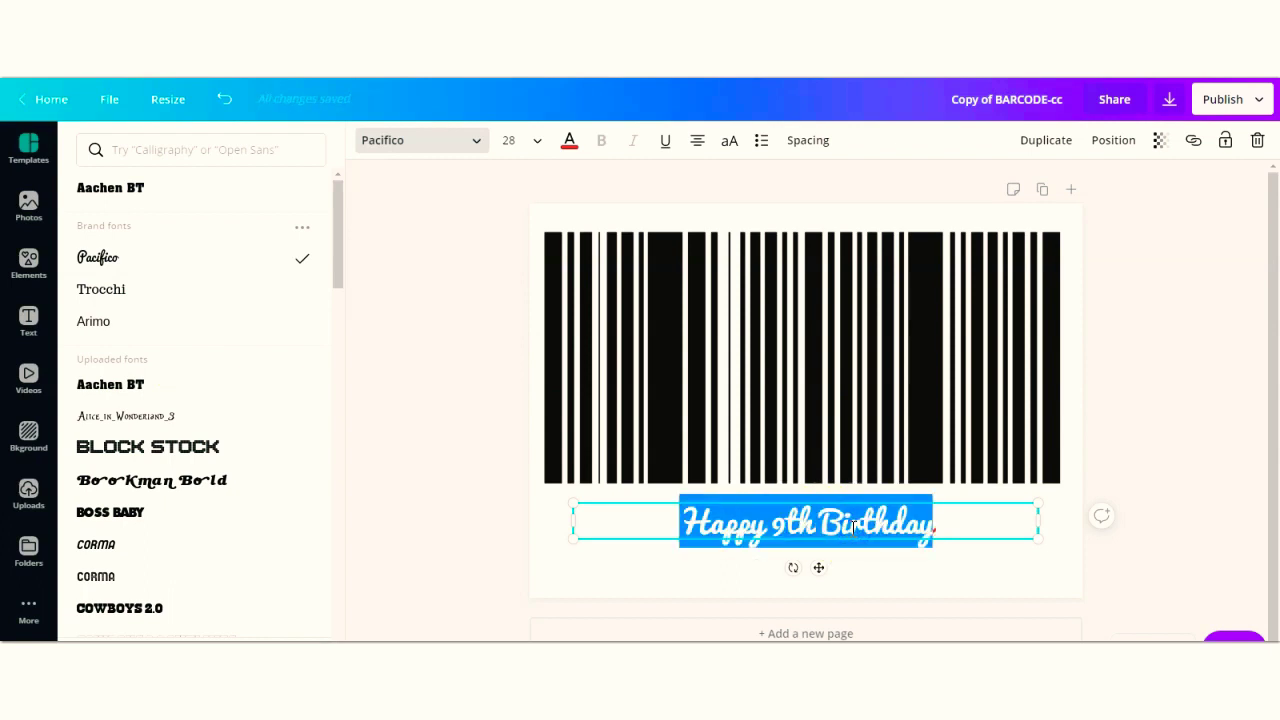
click(1258, 143)
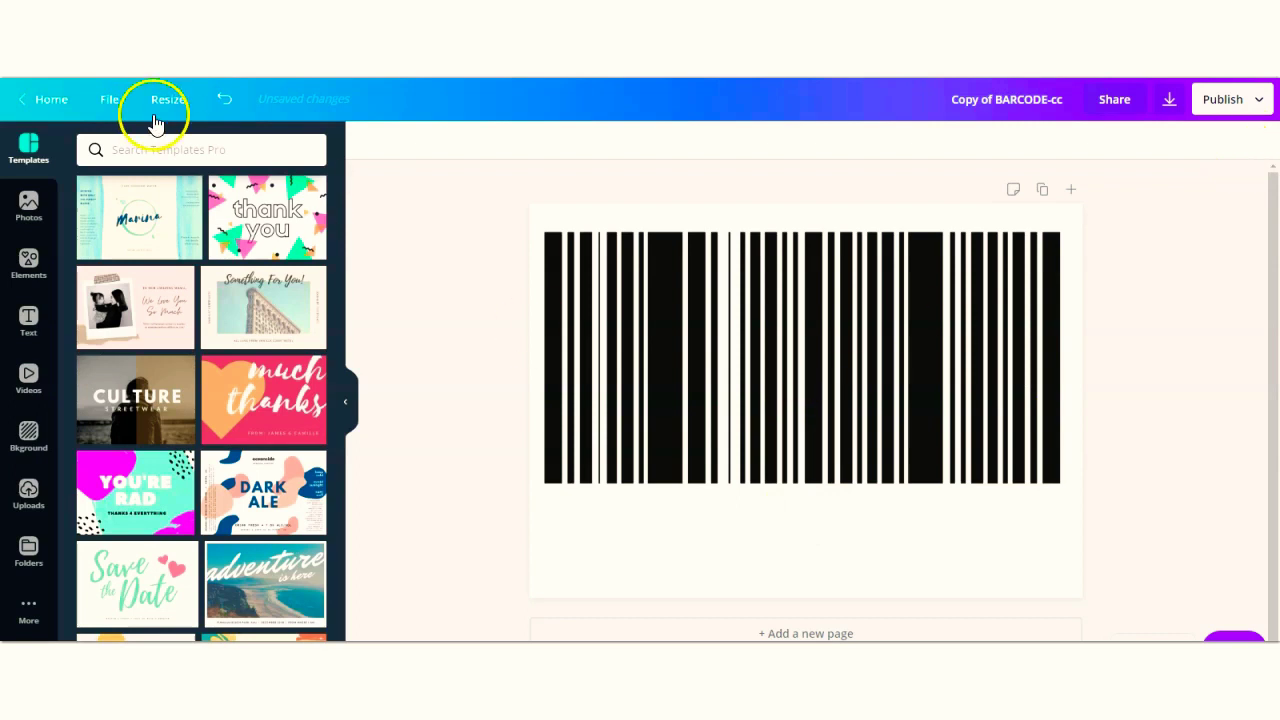
click(226, 100)
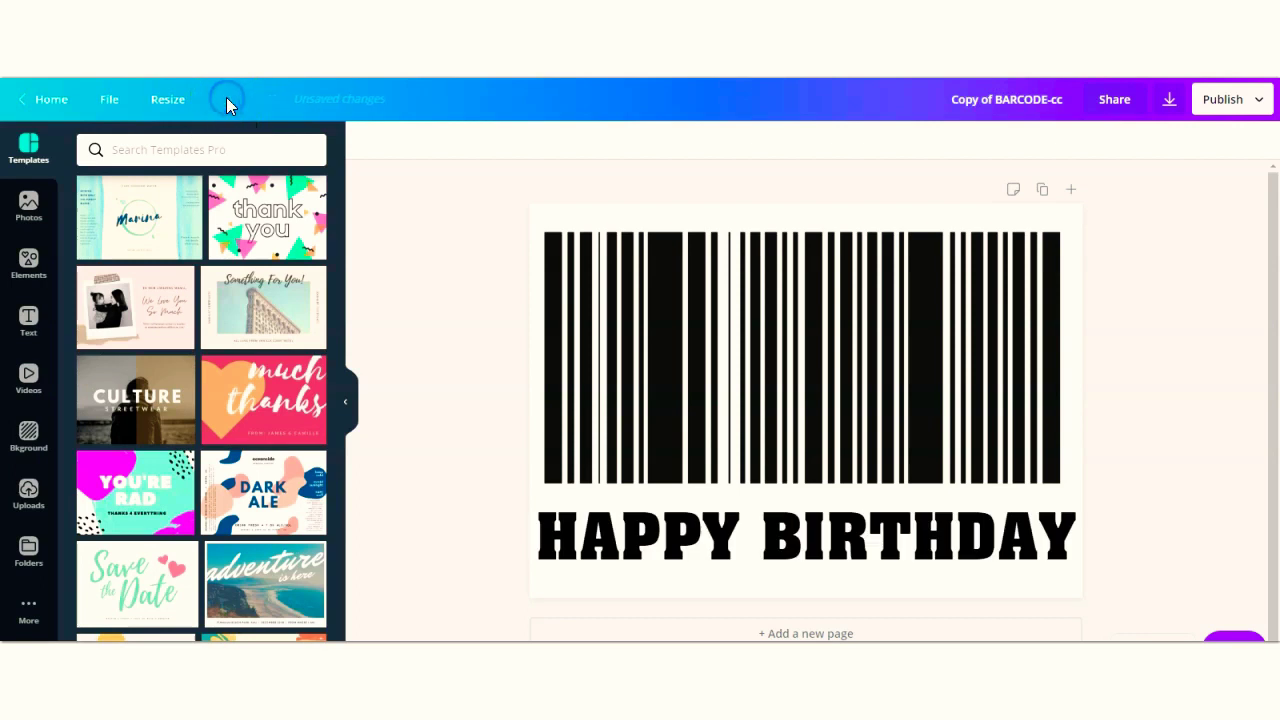
double_click(729, 545)
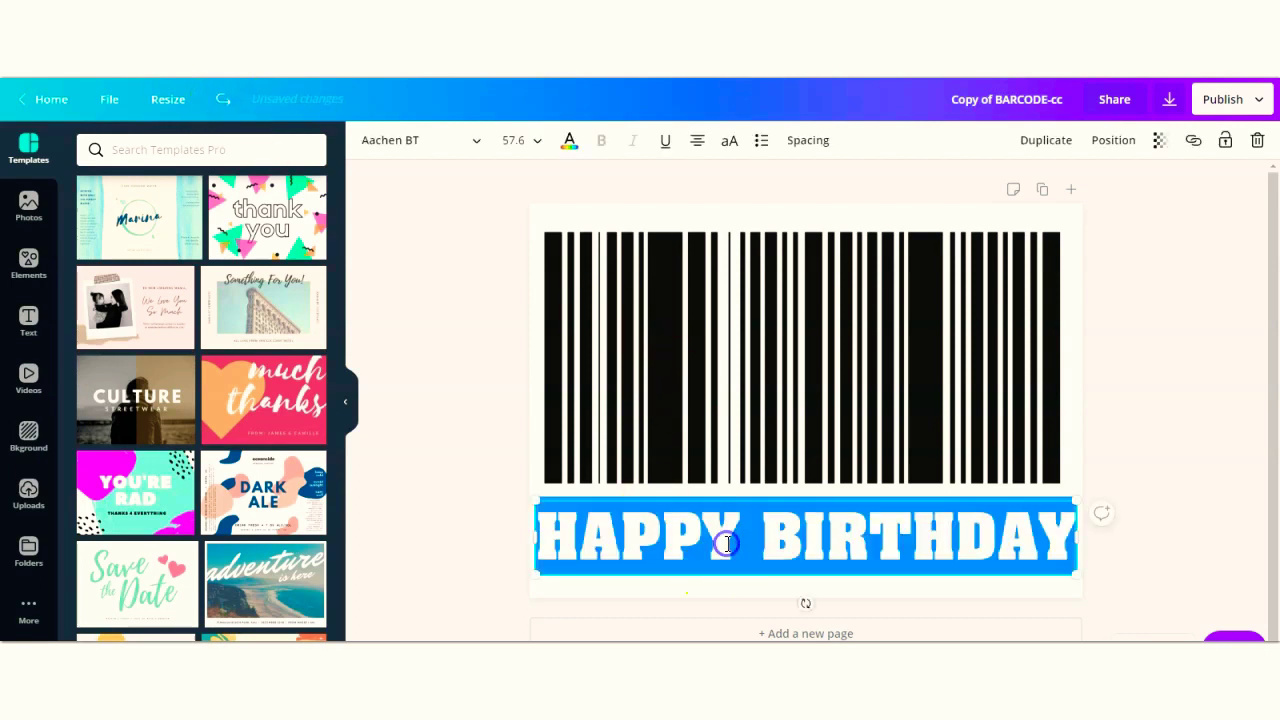
click(508, 455)
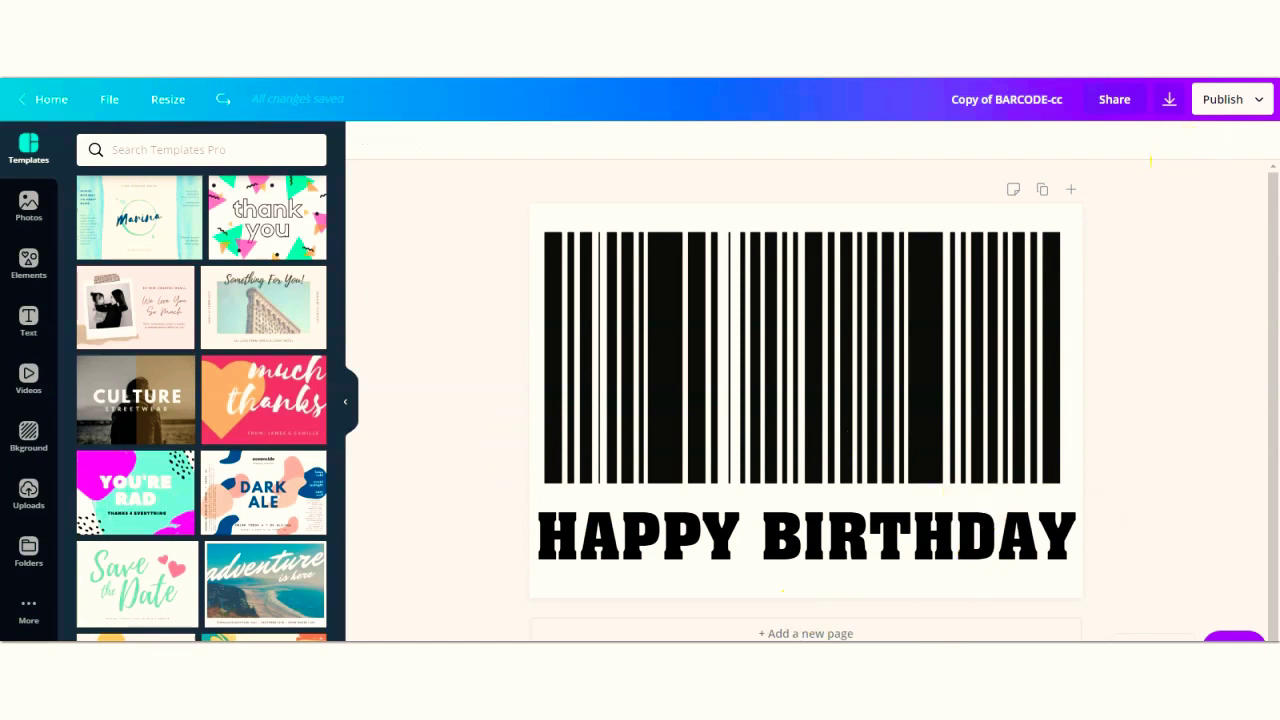
- Open the download settings for the barcode design and show the available file types
click(1170, 101)
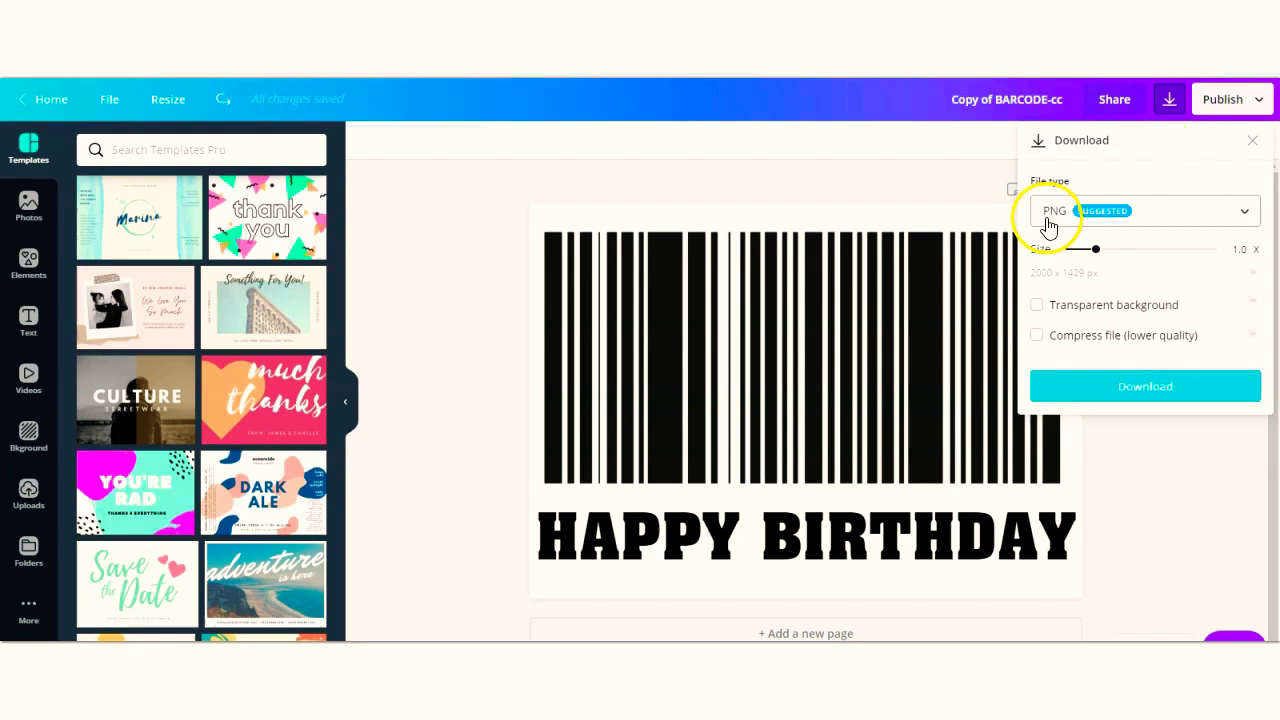
click(1066, 221)
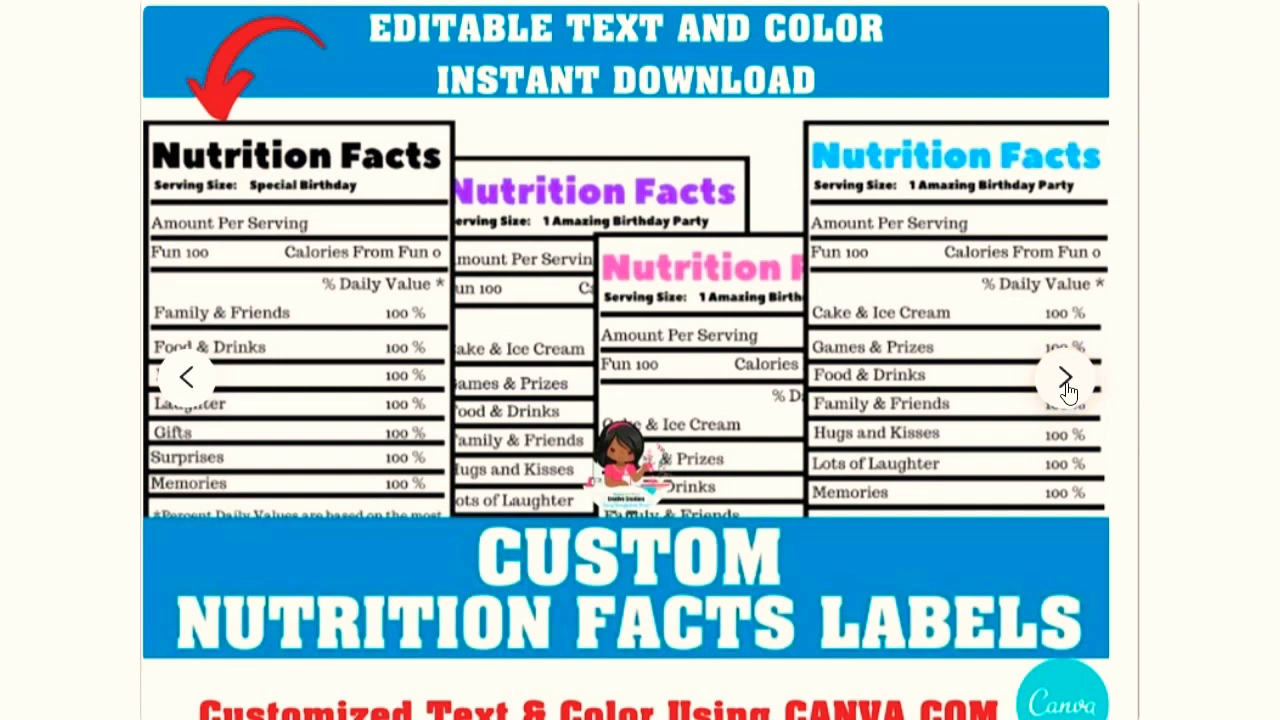
- Browse the Custom Nutrition Facts Labels listing's images from the label samples through to the blank Rice Krispies Treats template
click(1067, 384)
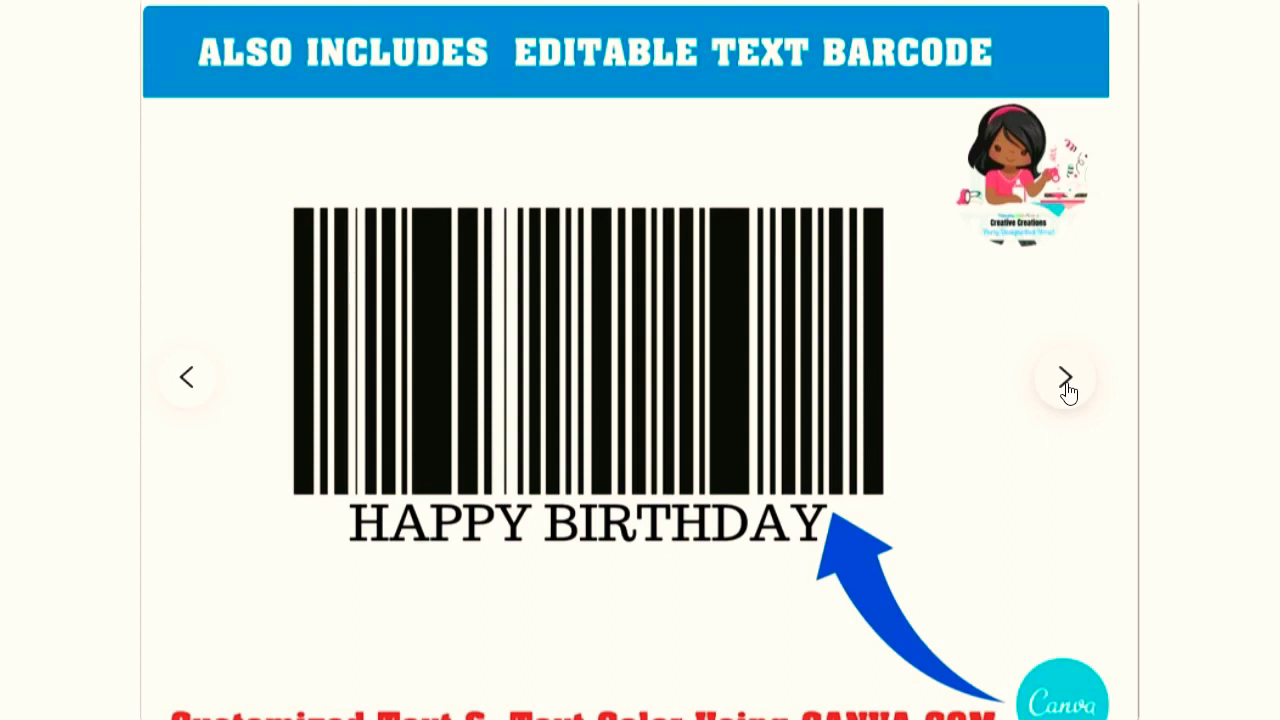
click(1067, 384)
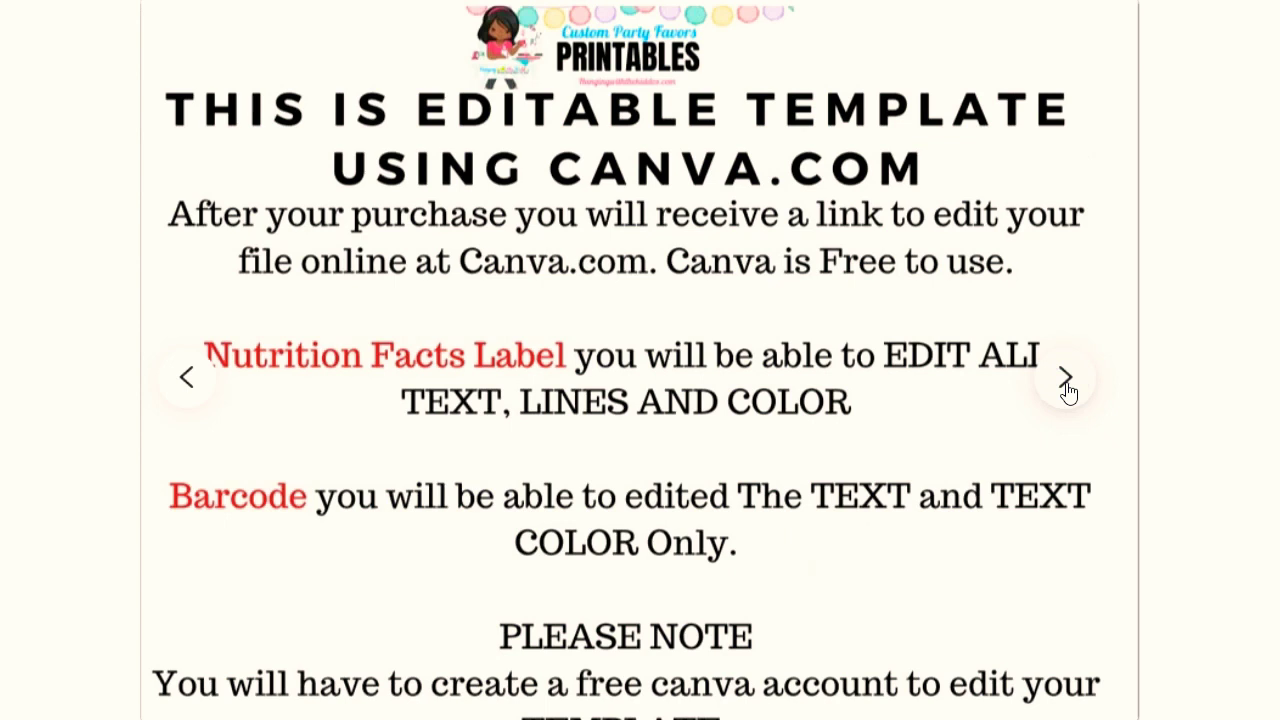
click(1067, 384)
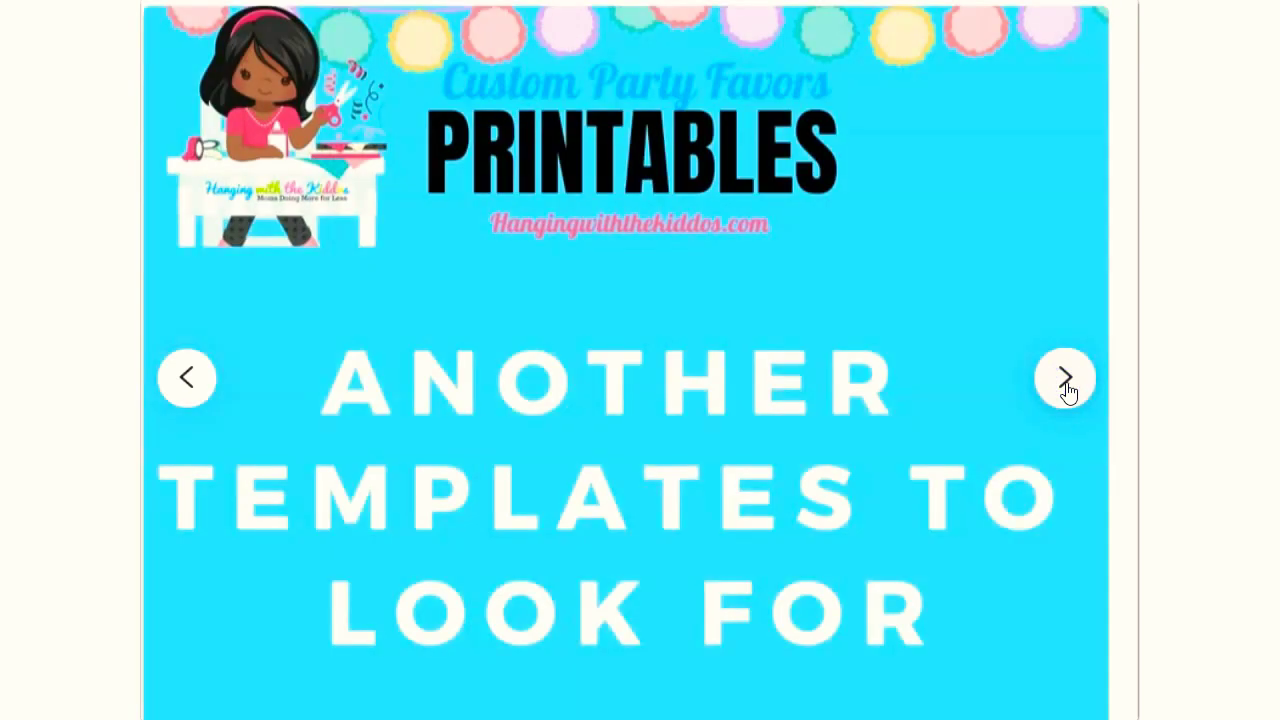
click(1067, 384)
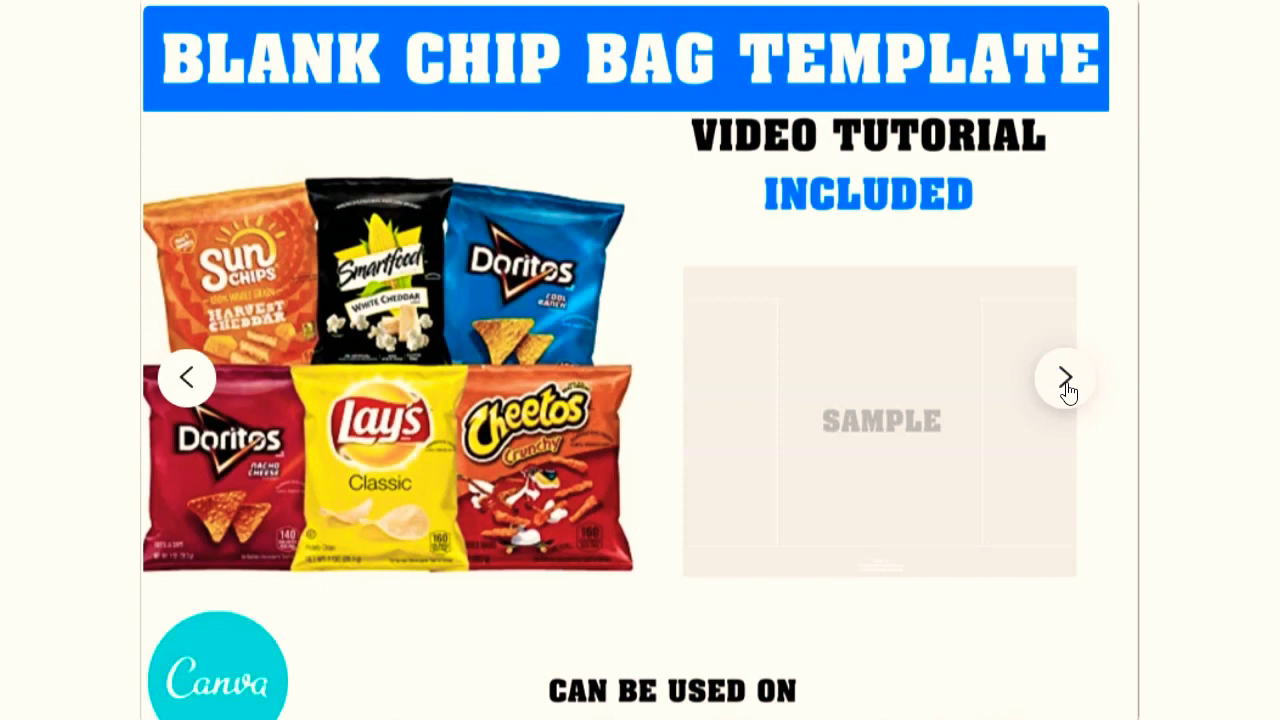
click(1067, 384)
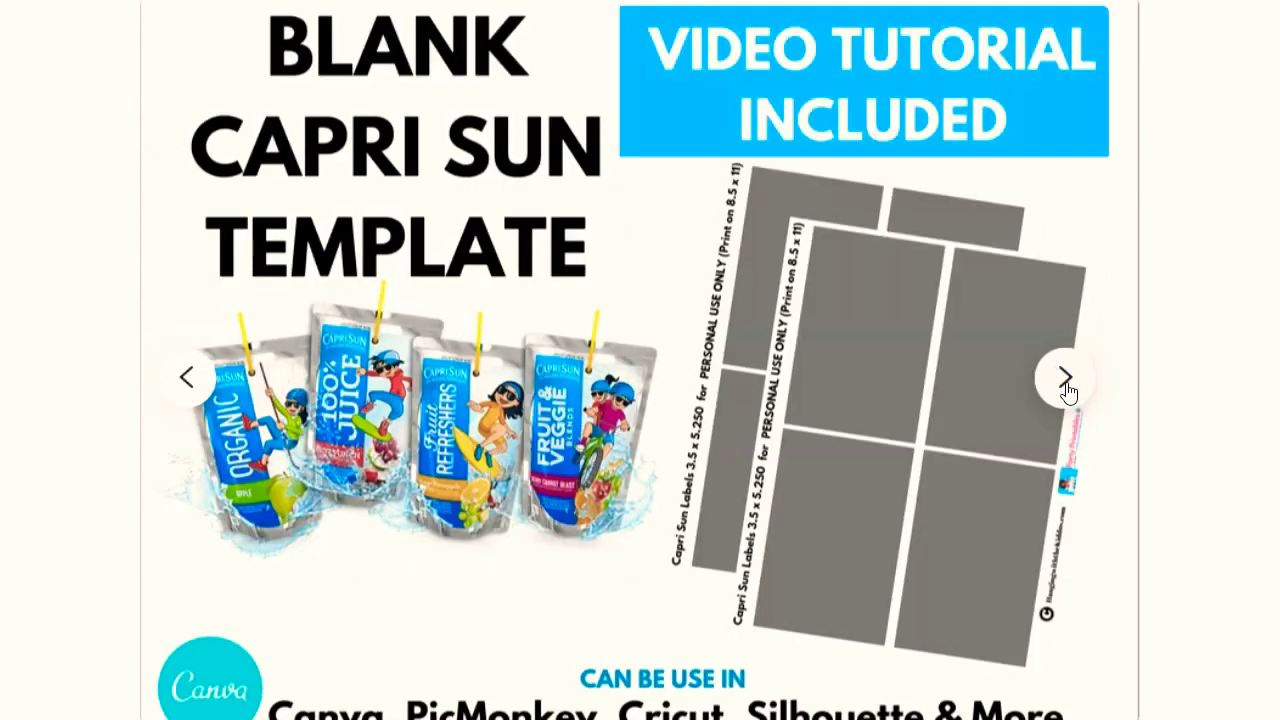
click(1067, 384)
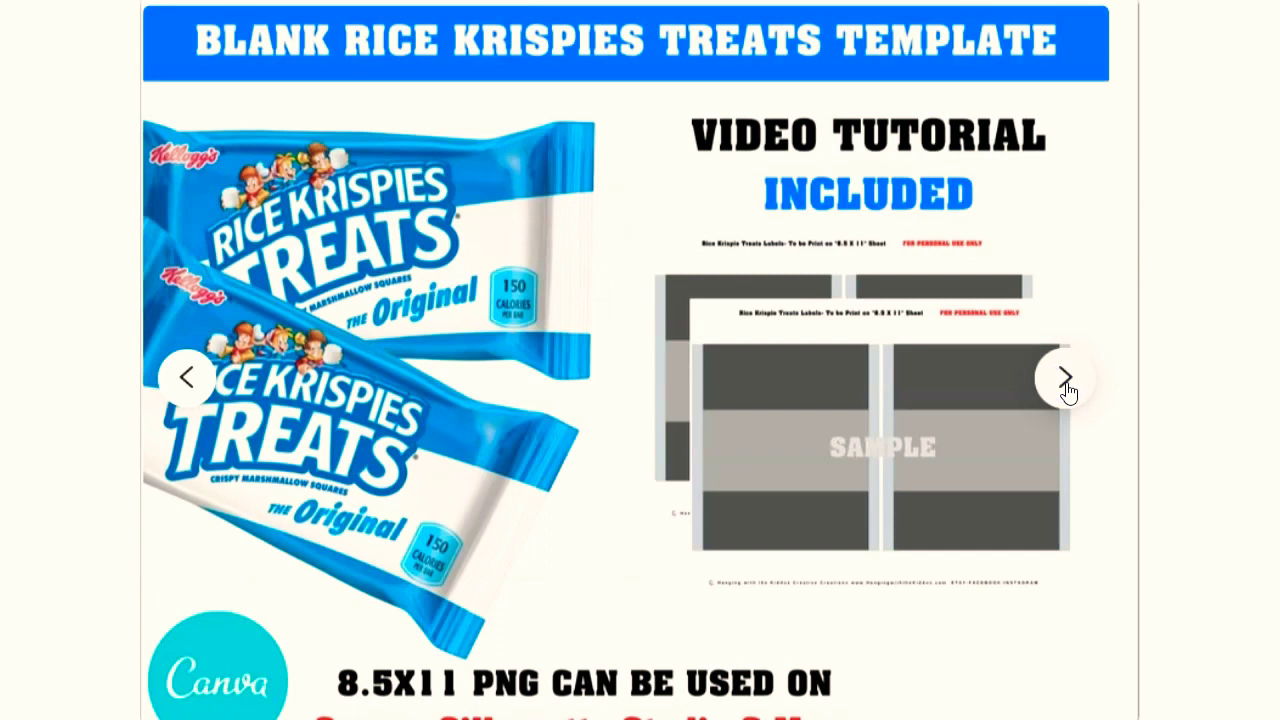